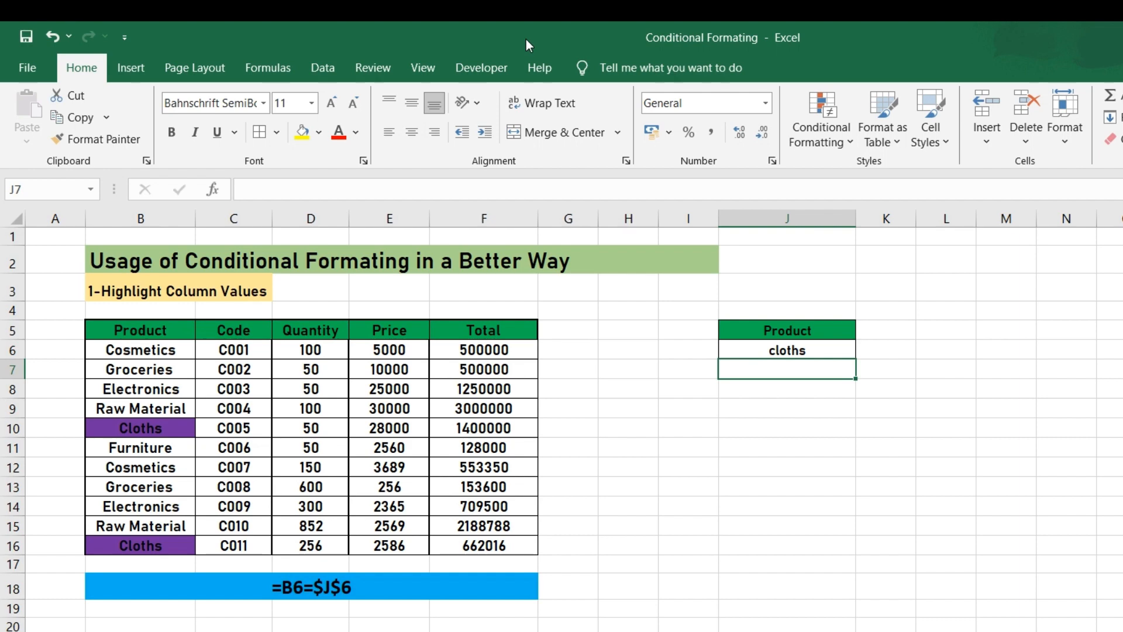
Step: Examine the available conditional formatting options, including Highlight Cells, Top/Bottom, Color Scales and Icon Sets
click(821, 131)
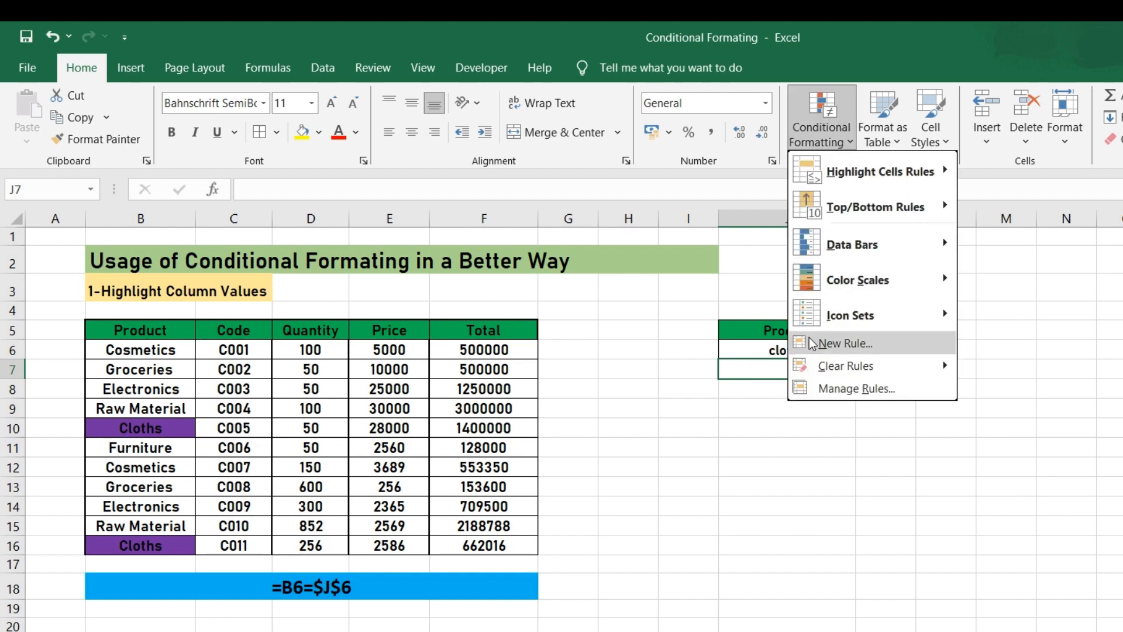
click(843, 343)
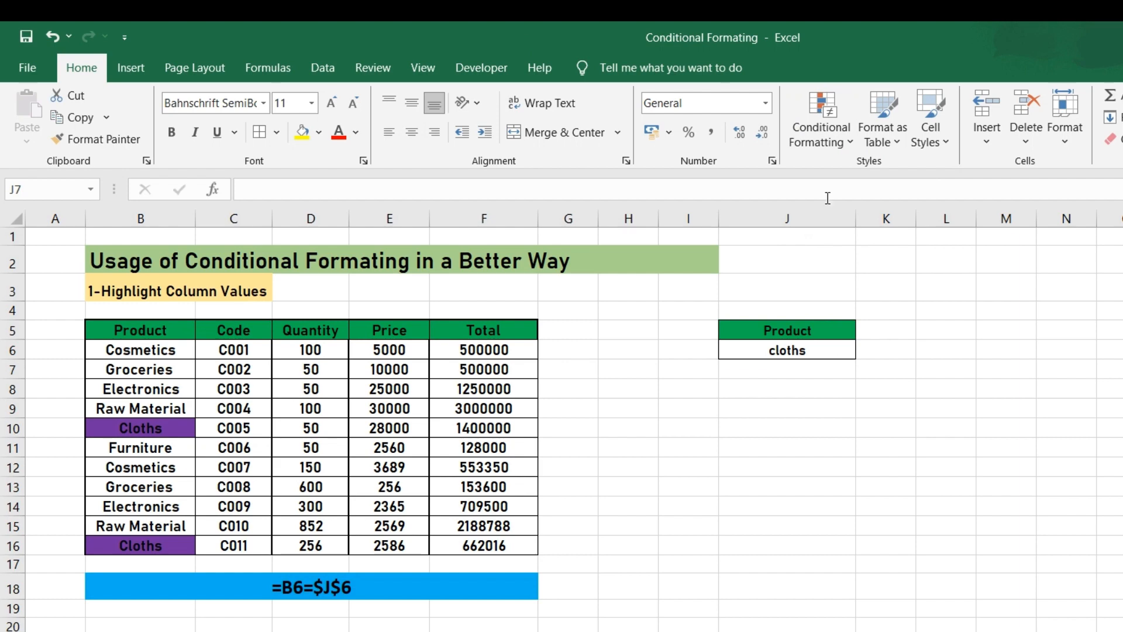
click(816, 125)
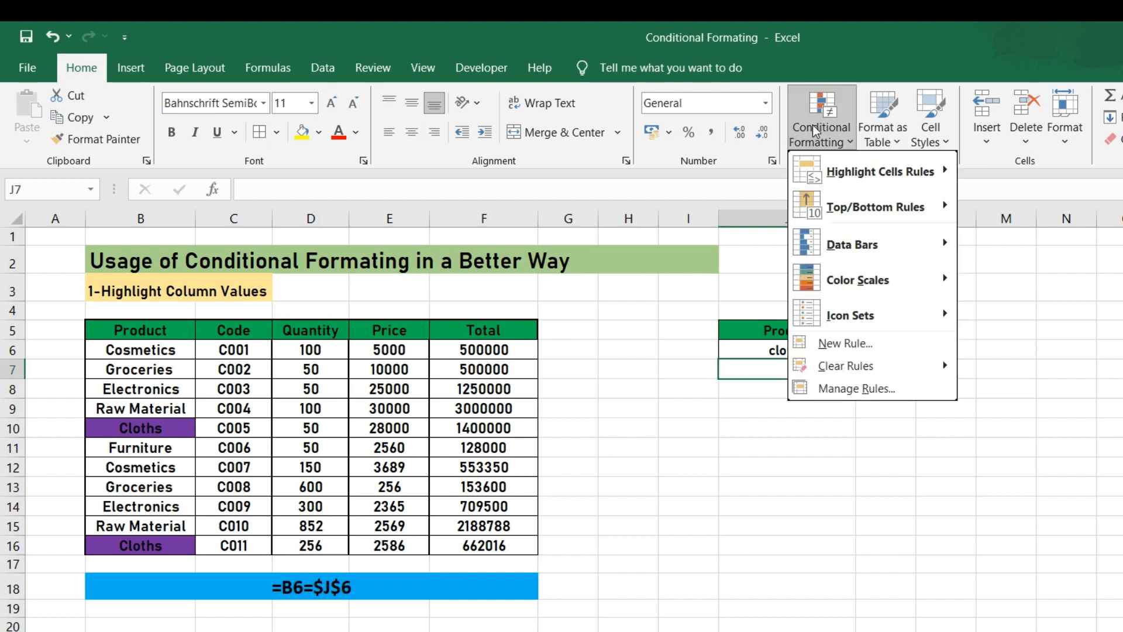
mouse_move(858, 178)
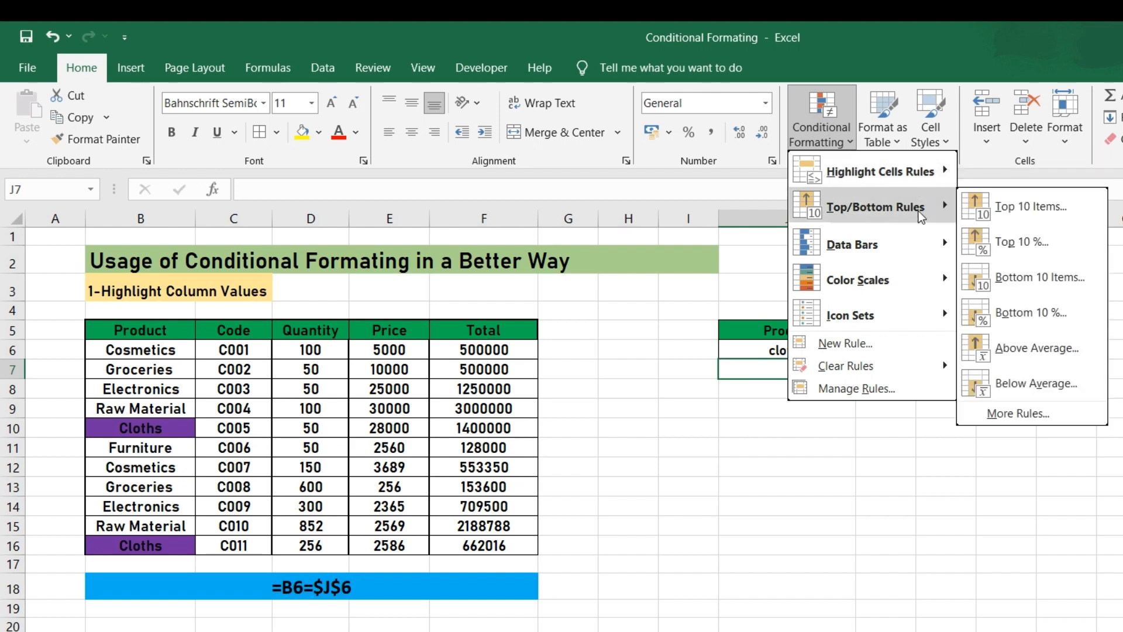
mouse_move(858, 300)
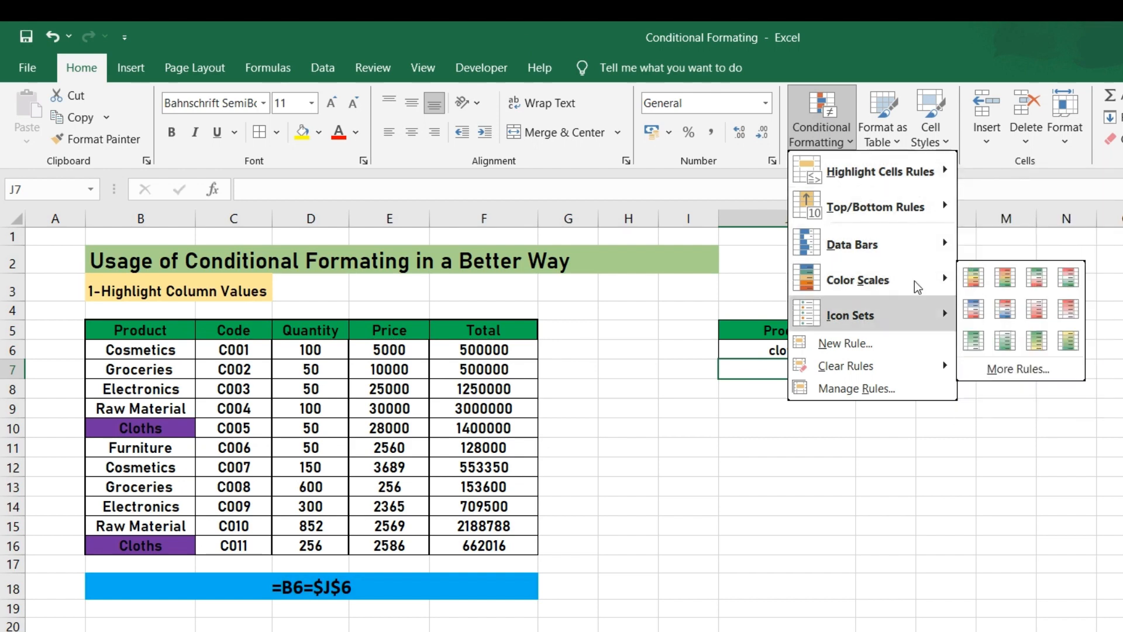
mouse_move(934, 315)
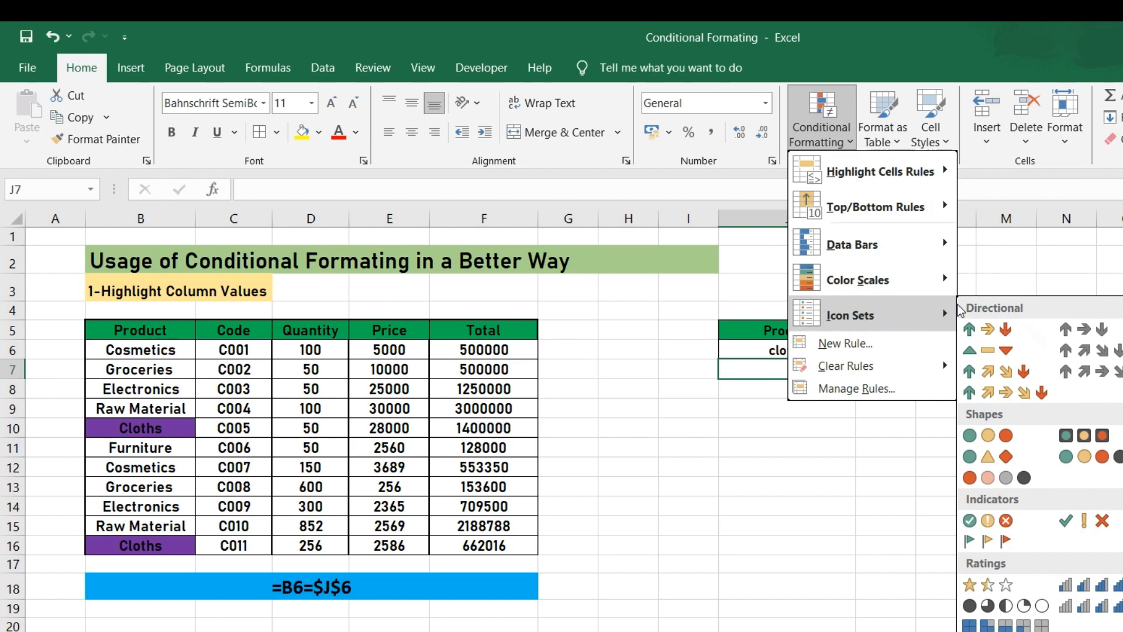
mouse_move(864, 238)
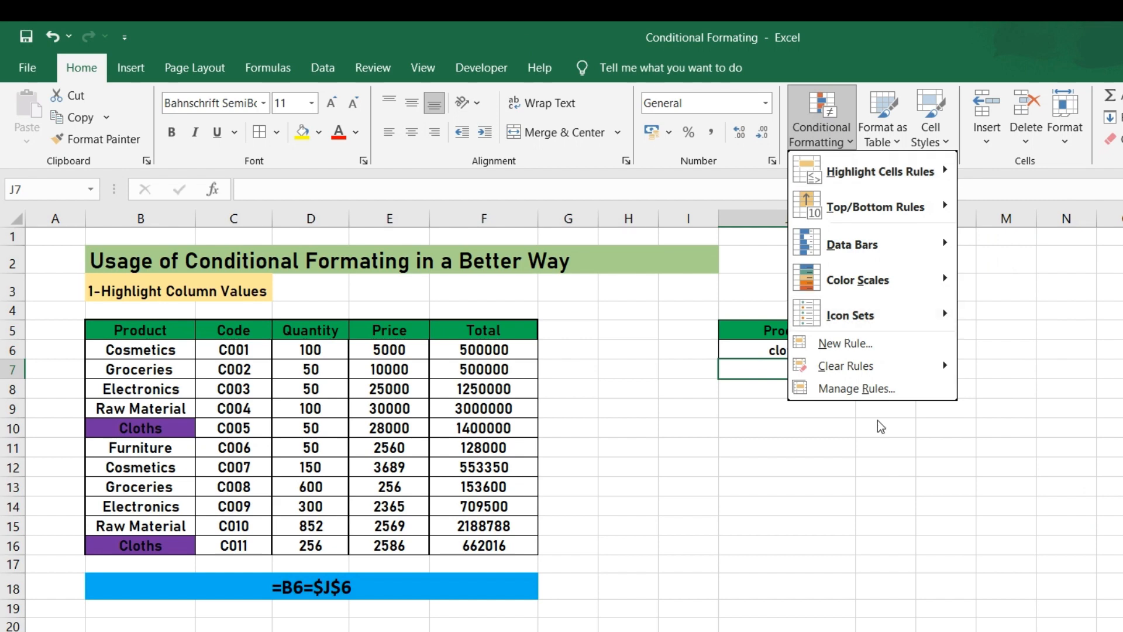
click(362, 388)
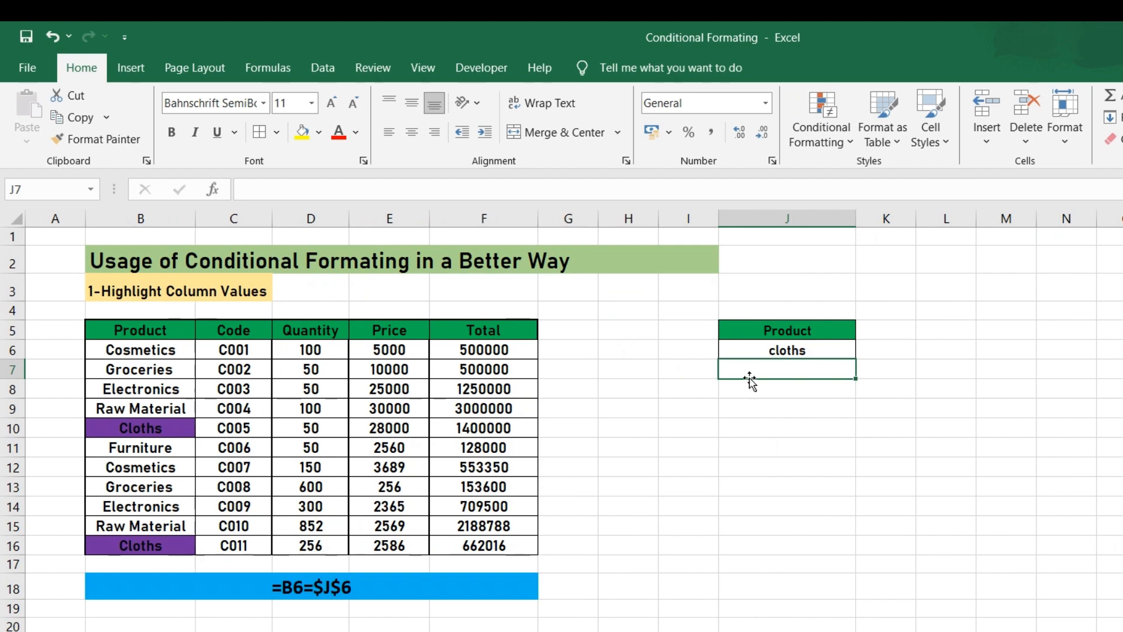
Step: Set the lookup product in cell J6 of the Highlight Column Values sheet to cosmetics
click(780, 350)
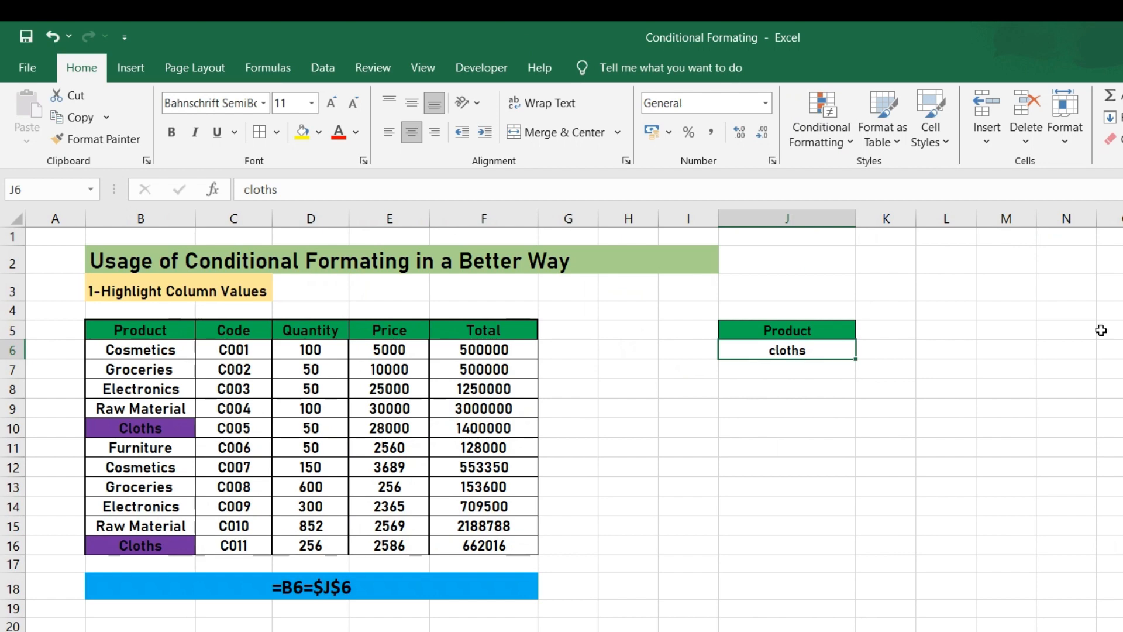
text(cosm)
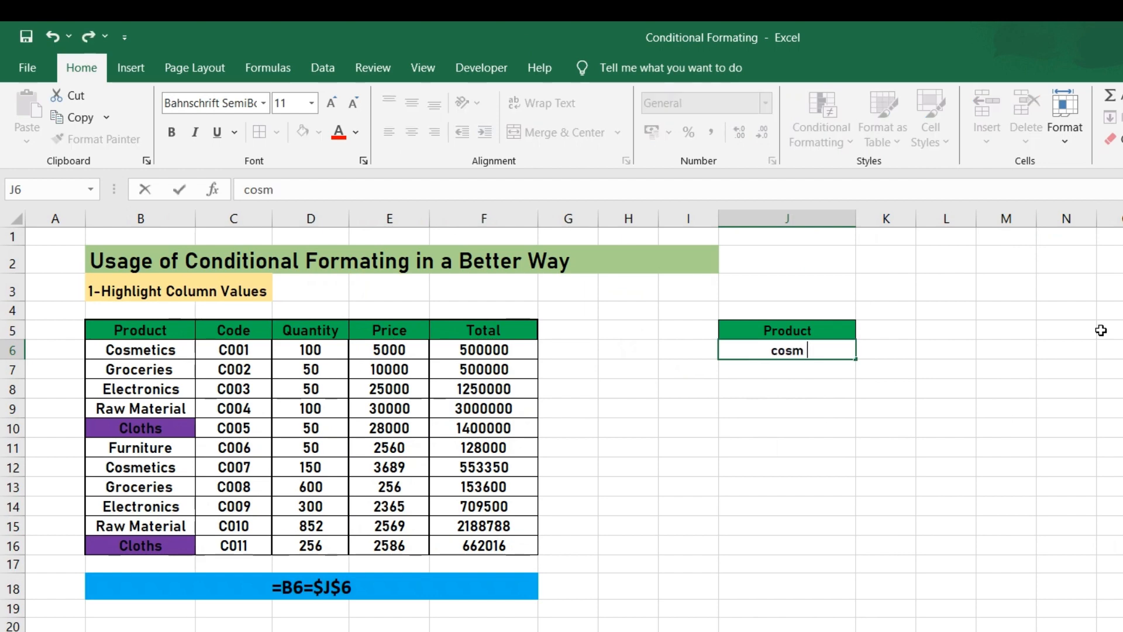
text(et)
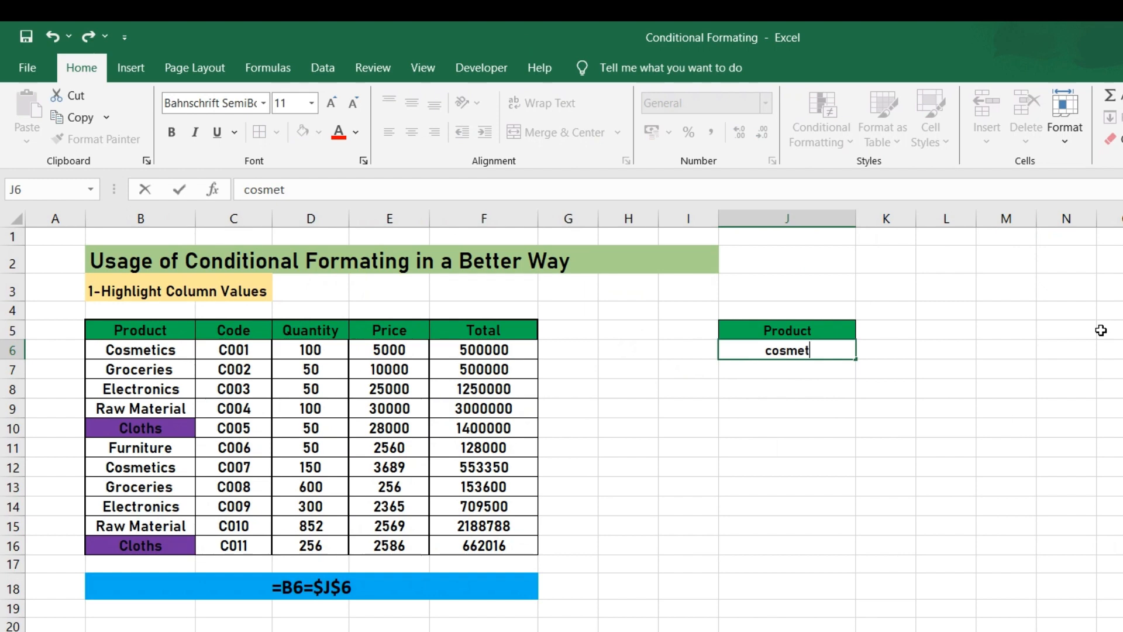
text(ics)
key(Return)
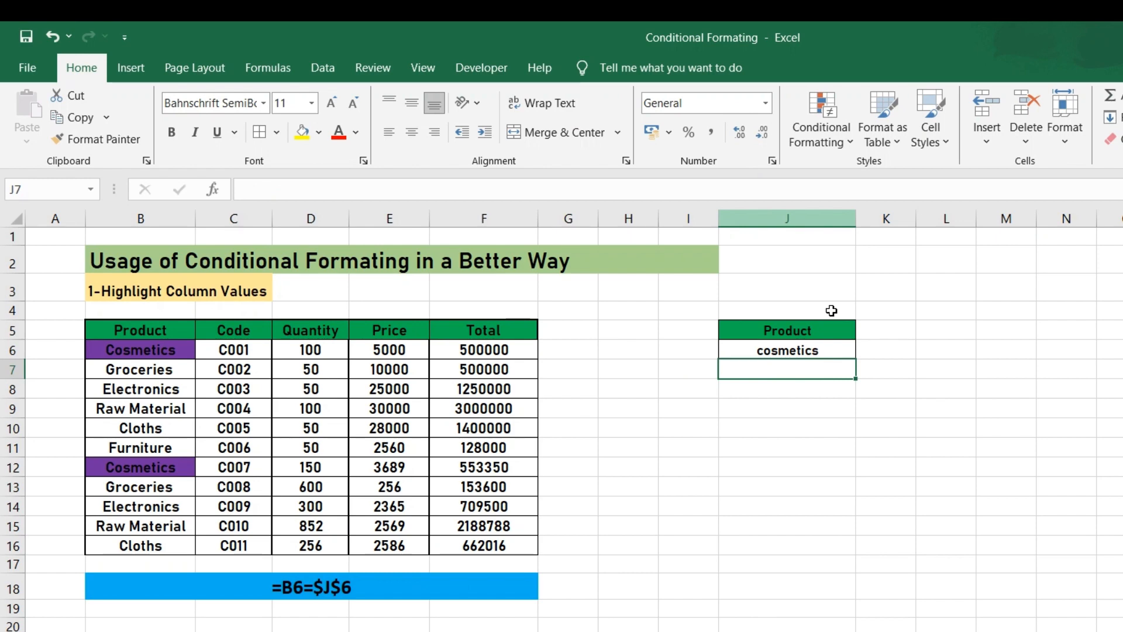
click(820, 117)
key(Escape)
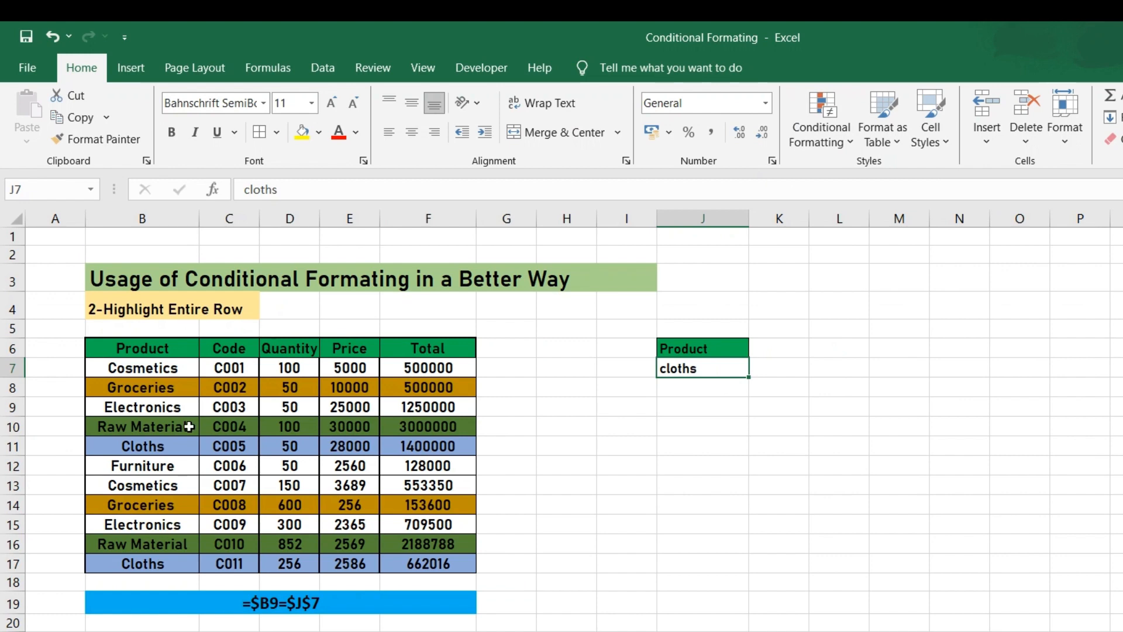
Step: Set the lookup product in cell J7 of the Highlight Entire Row sheet to cosmetics
drag(151, 388, 270, 389)
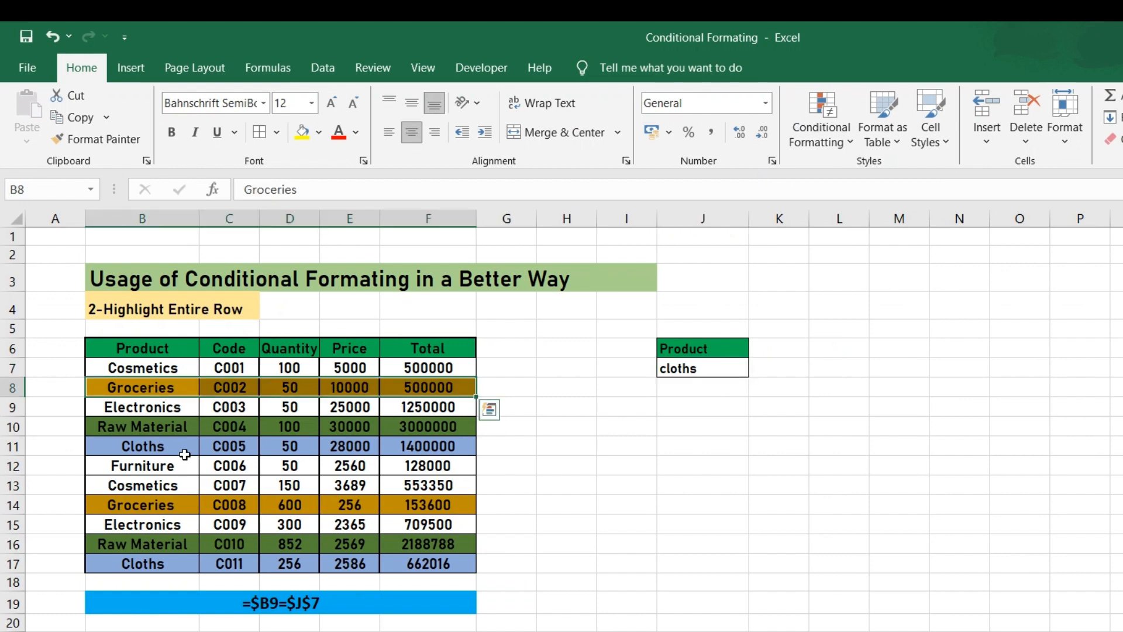
drag(143, 446, 482, 444)
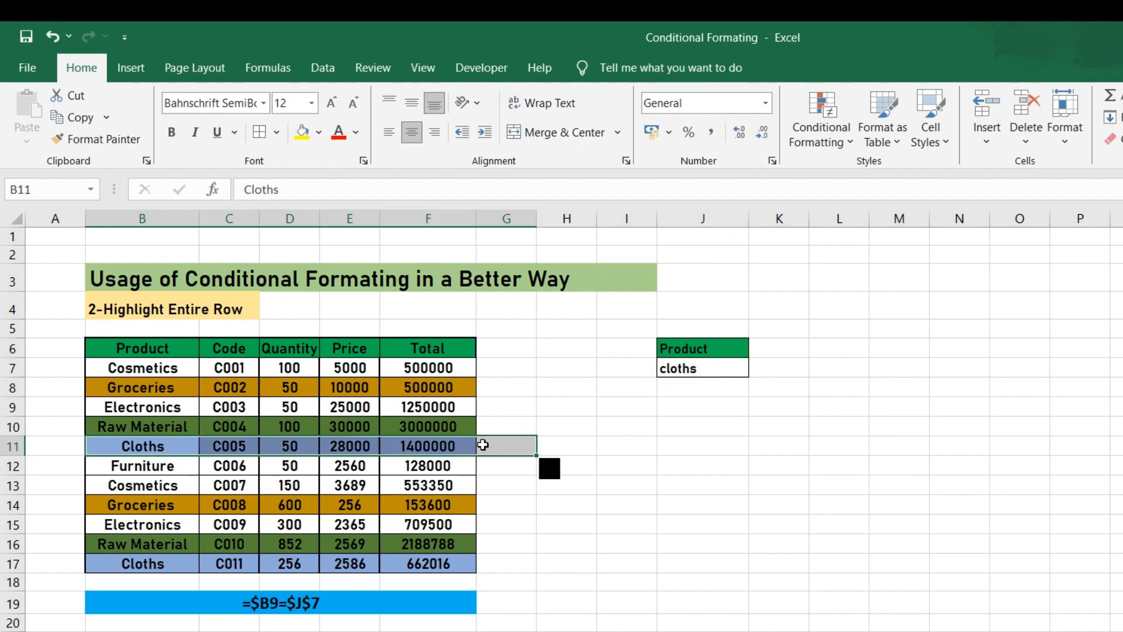
click(705, 367)
text(c)
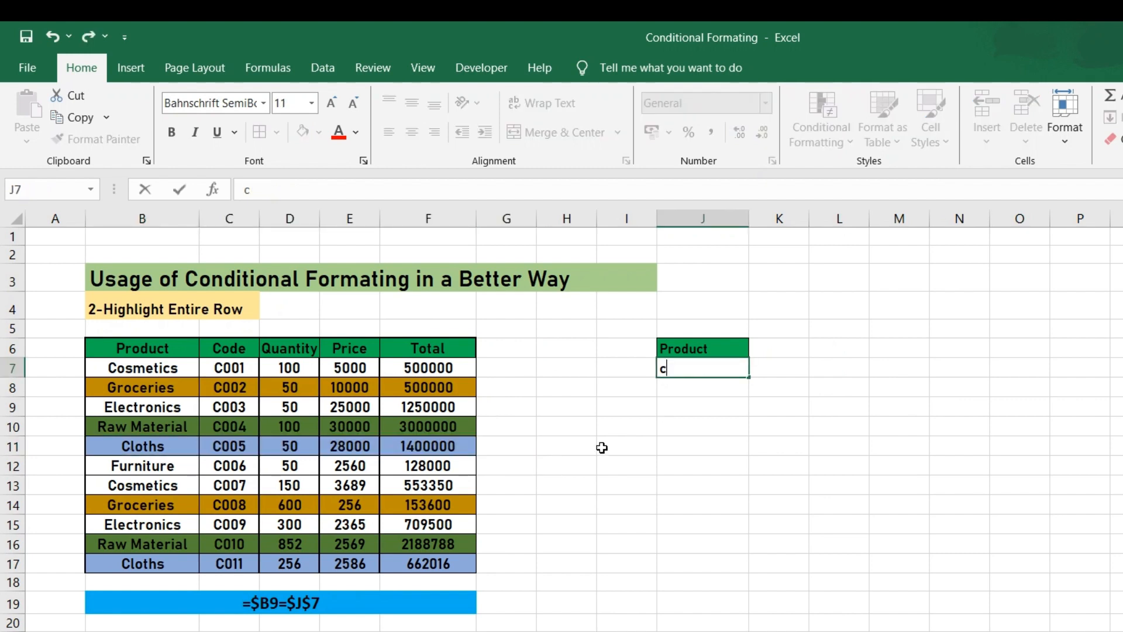
text(osmetics)
key(Return)
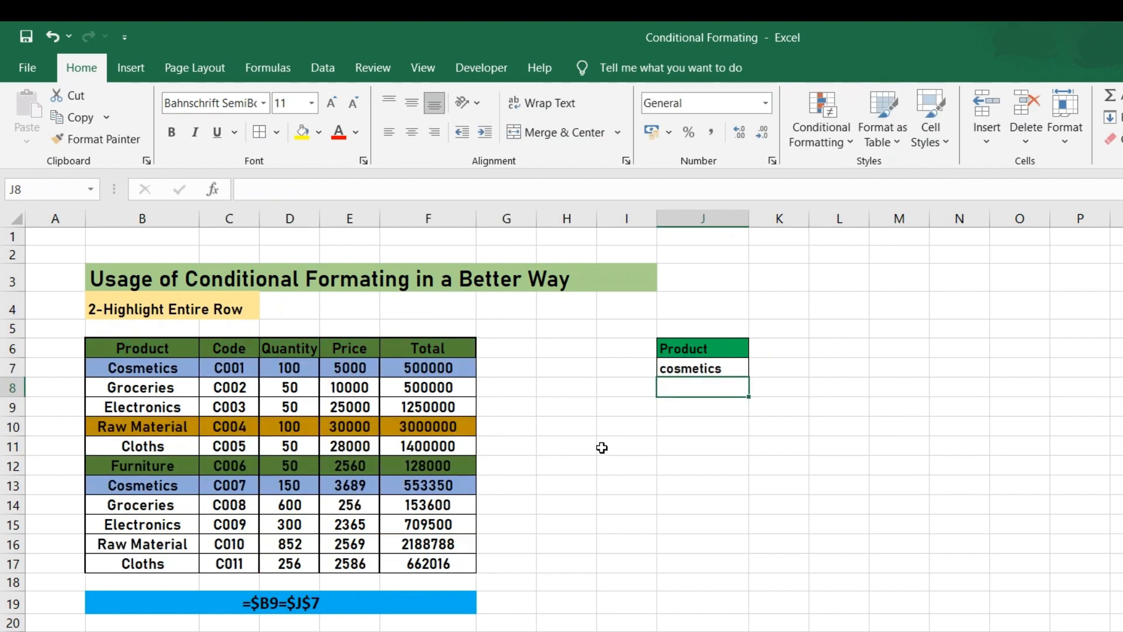
Step: Set the lookup product in cell J7 of the Highlight Entire Row sheet to electronics
click(694, 370)
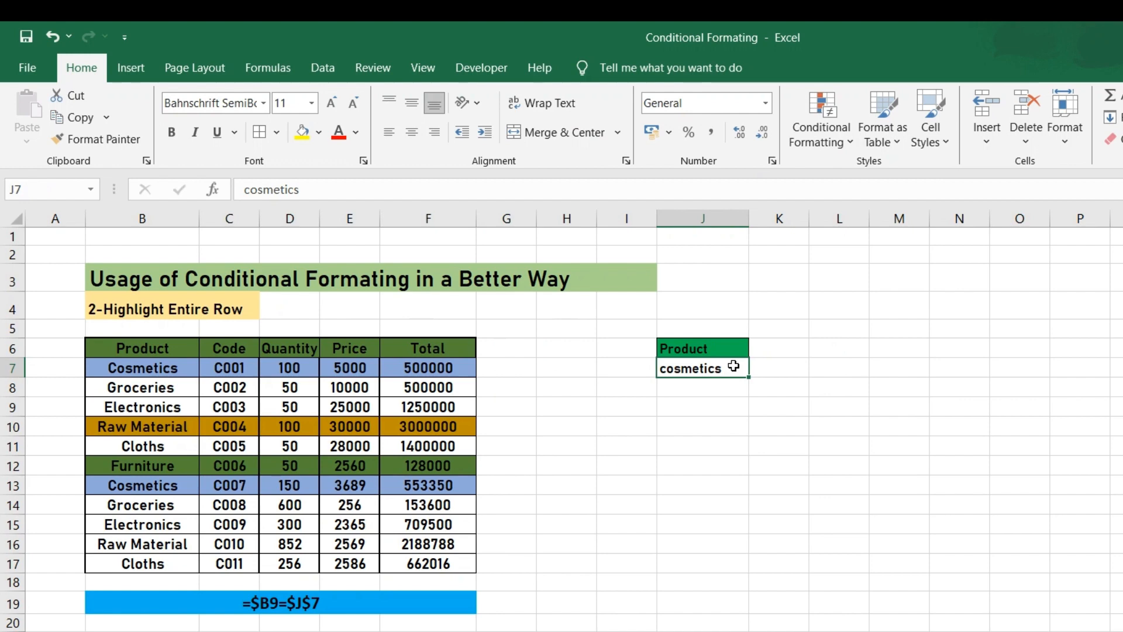
text(ele)
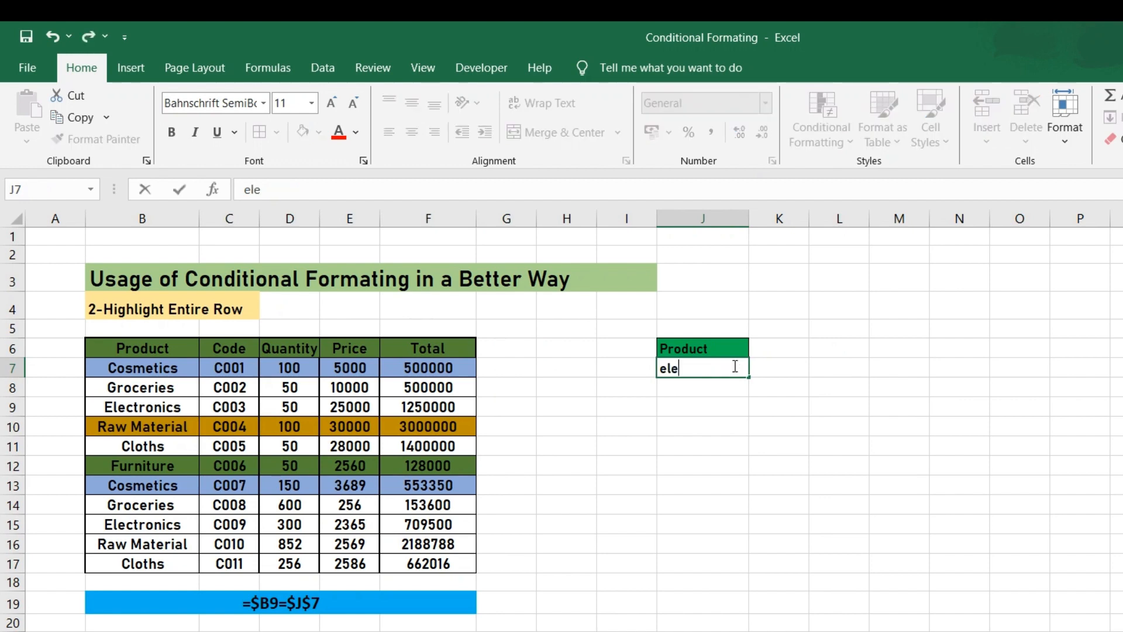
text(ctronics)
key(Return)
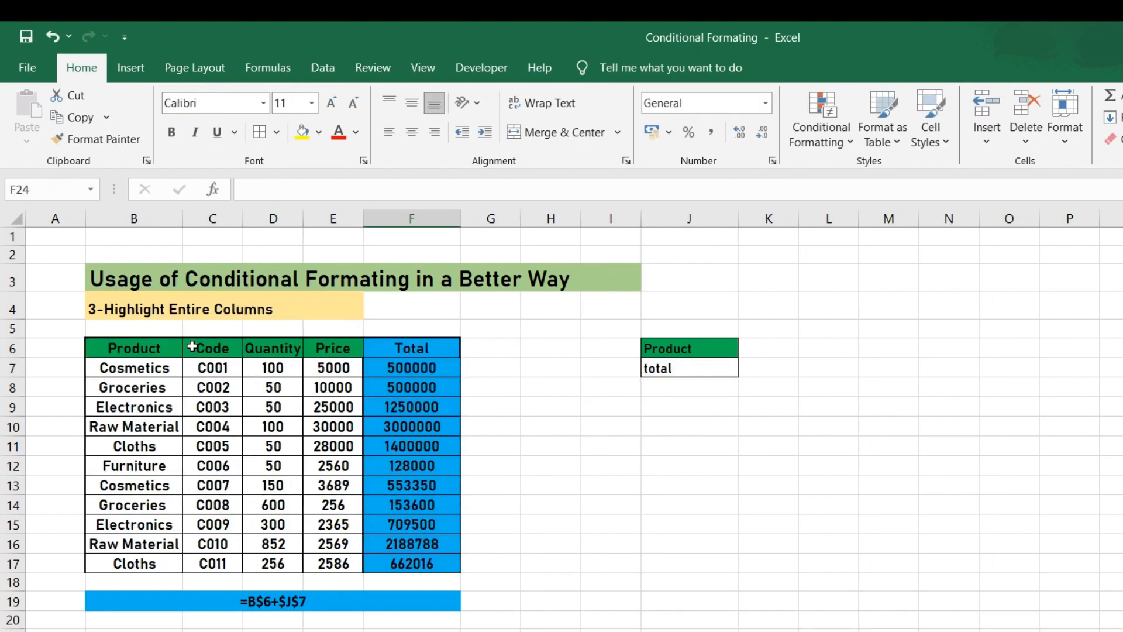
Step: Set the lookup header in cell J7 of the Highlight Entire Columns sheet to code
click(679, 372)
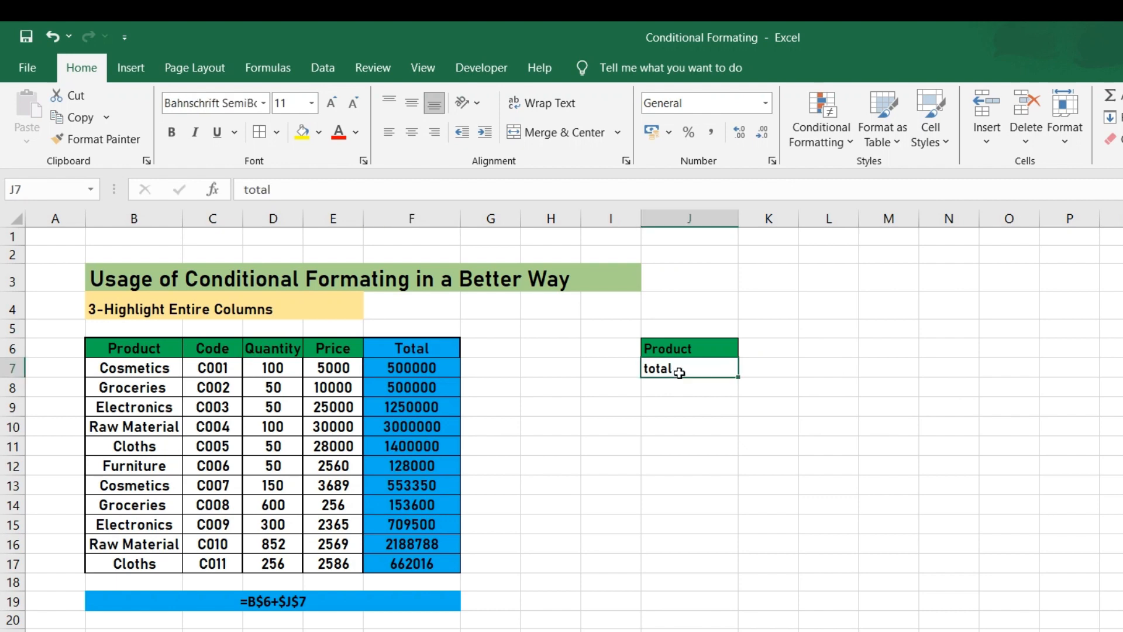
text(code)
key(Return)
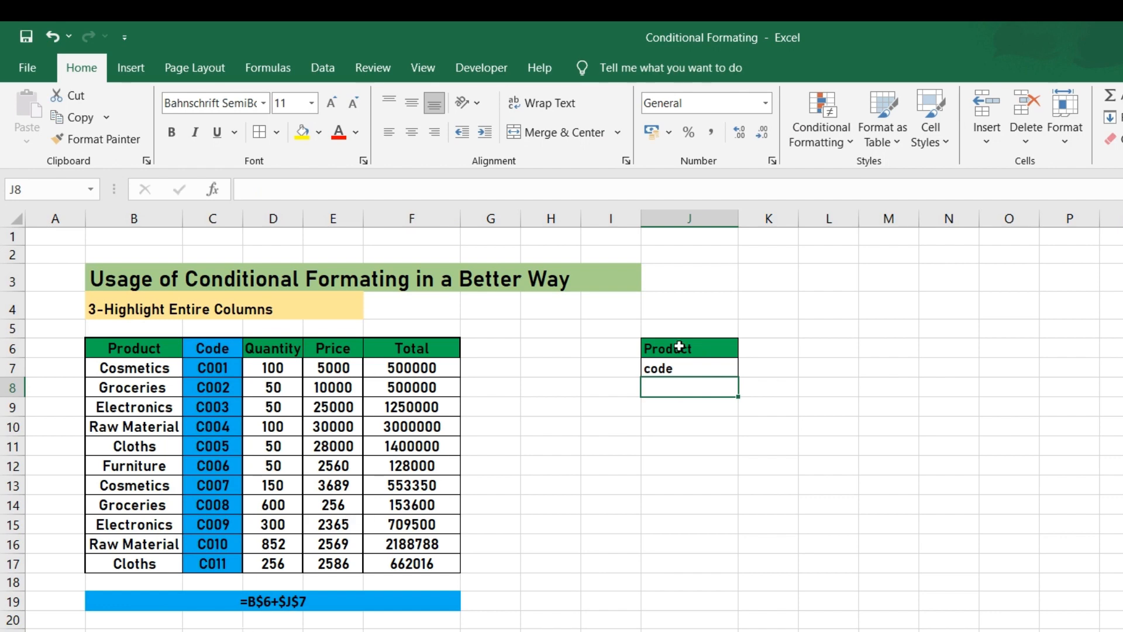
Step: Set the lookup header in cell J7 of the Highlight Entire Columns sheet to quantity
click(676, 369)
text(q)
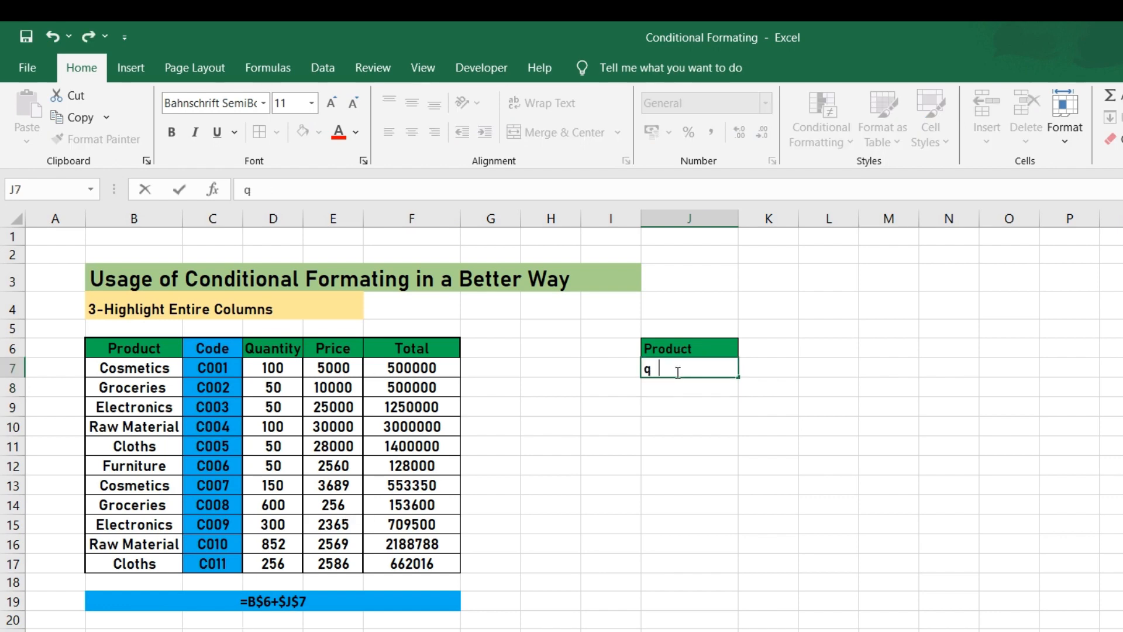
text(uantity)
key(Return)
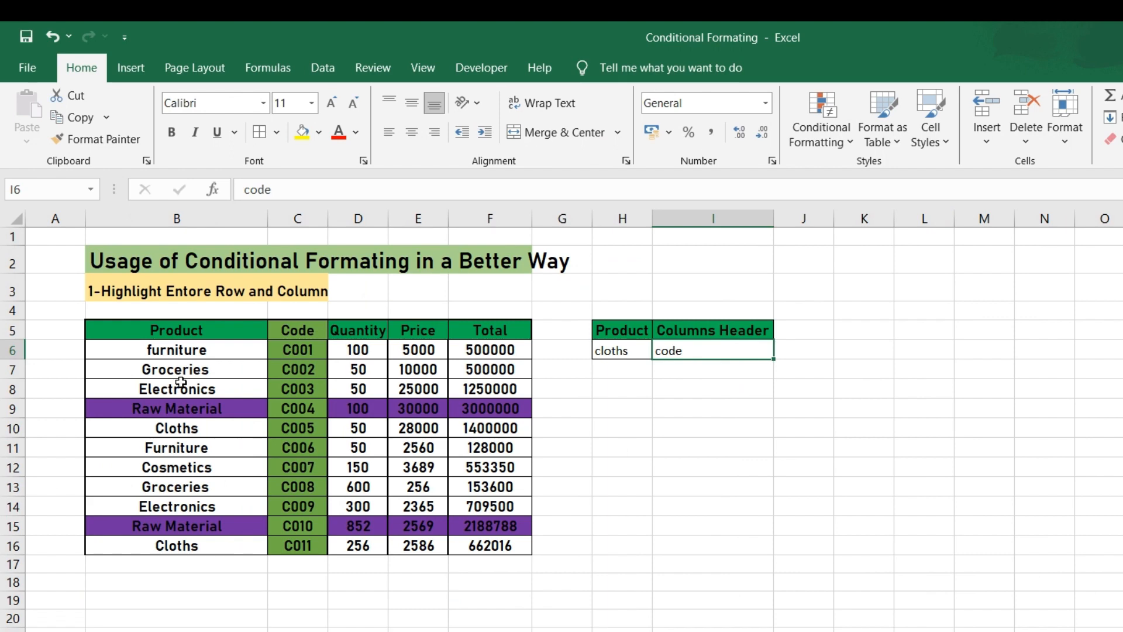
Step: Correct the misspelled word in the B3 subtitle so it reads "1-Highlight Entire Row and Column"
click(187, 298)
click(197, 303)
double_click(195, 291)
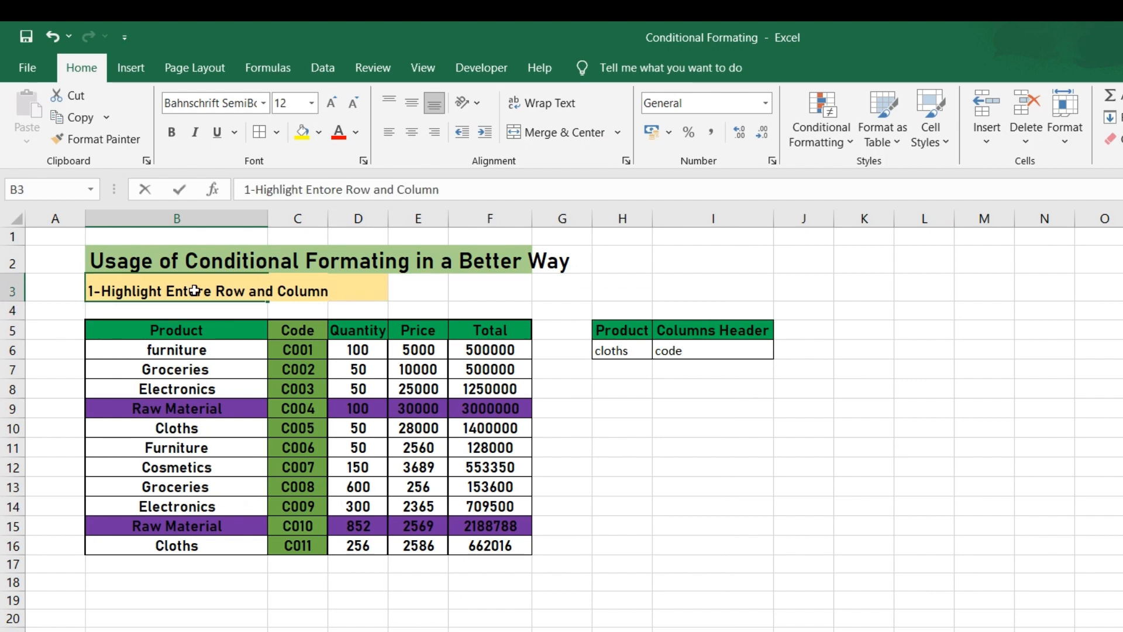
key(BackSpace)
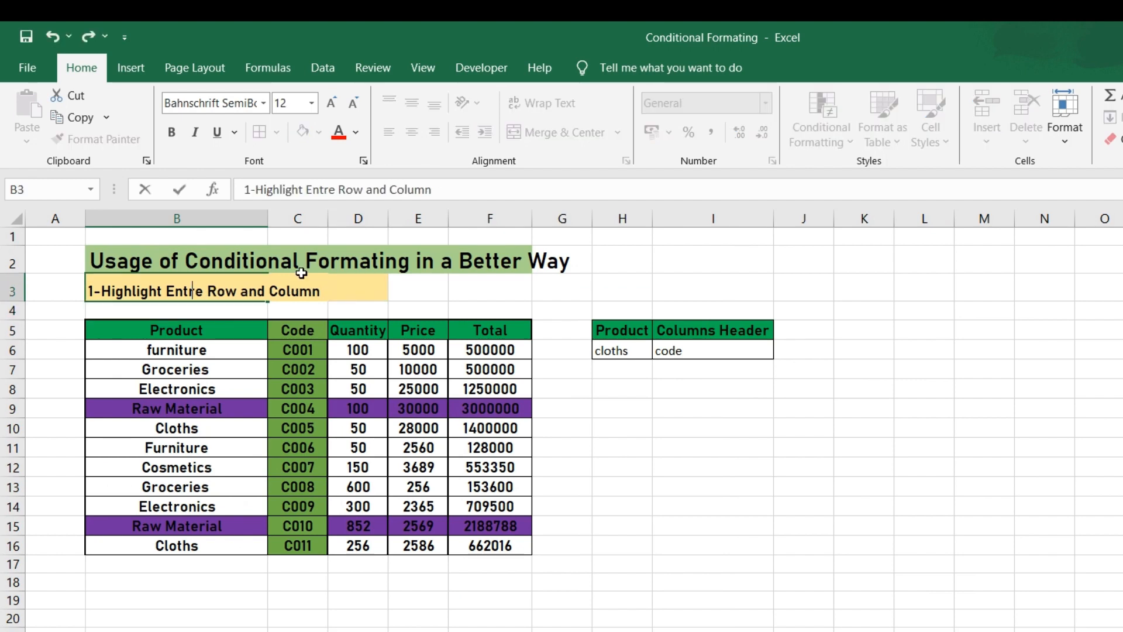
text(i)
key(Return)
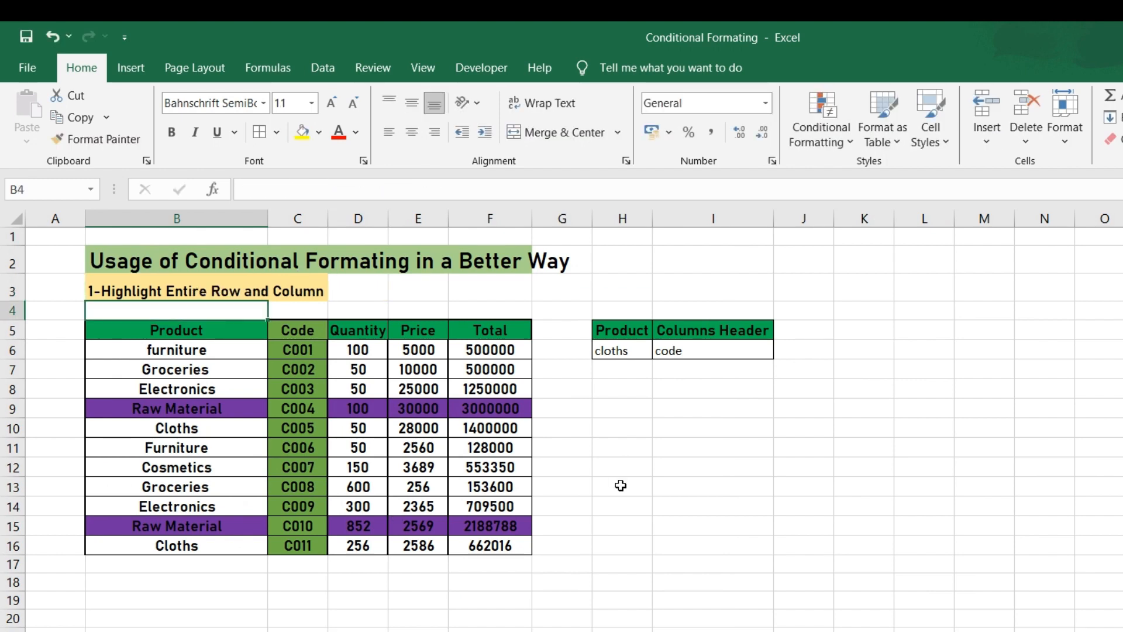
click(618, 349)
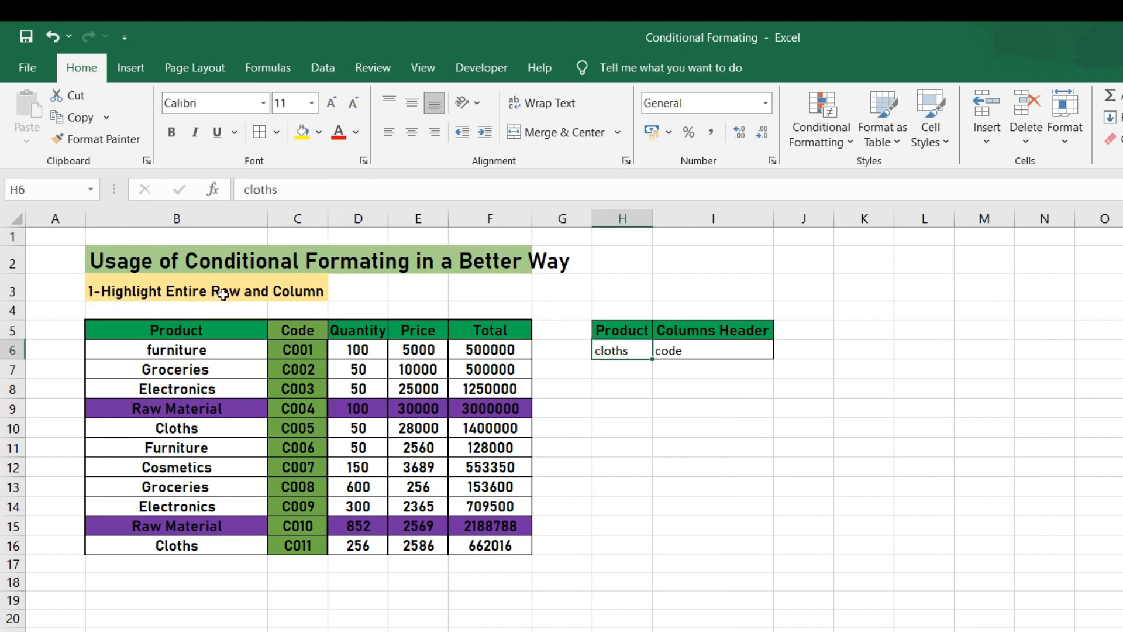
click(665, 351)
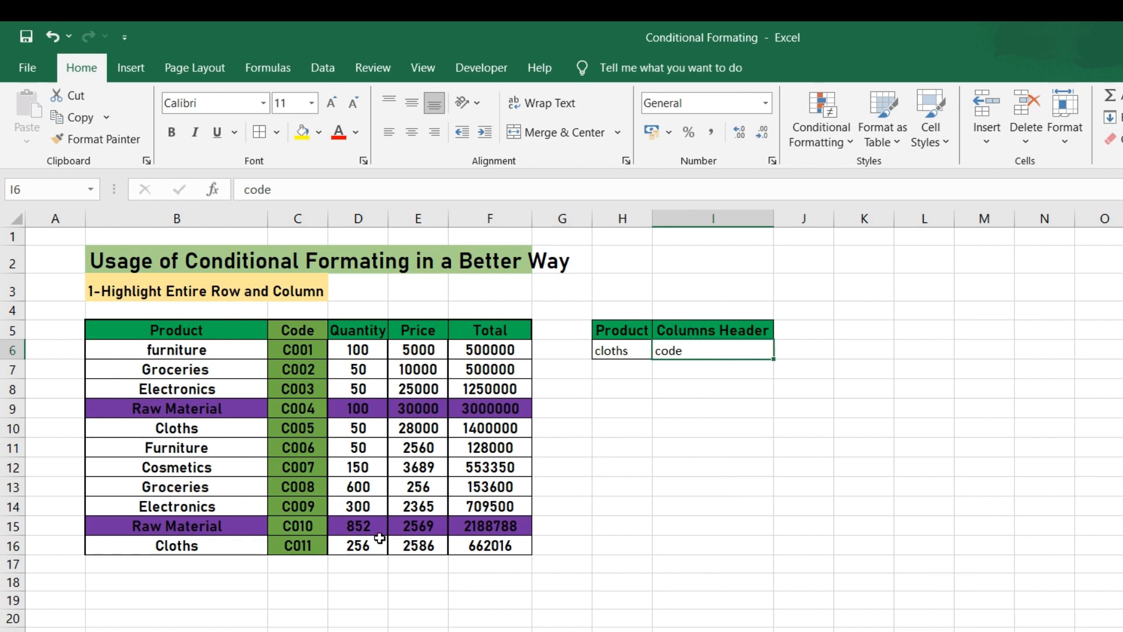
Step: Start a new conditional formatting rule for the Product column range B5:B16 on the Highlight Column Values sheet
key(ctrl+Page_Up)
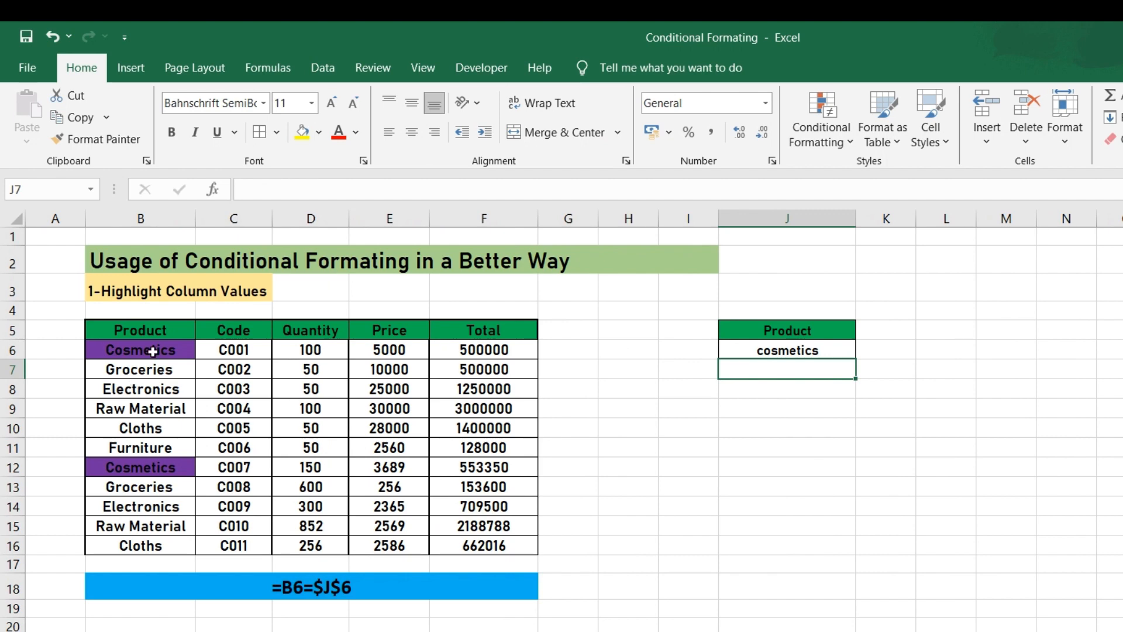
drag(158, 332, 168, 547)
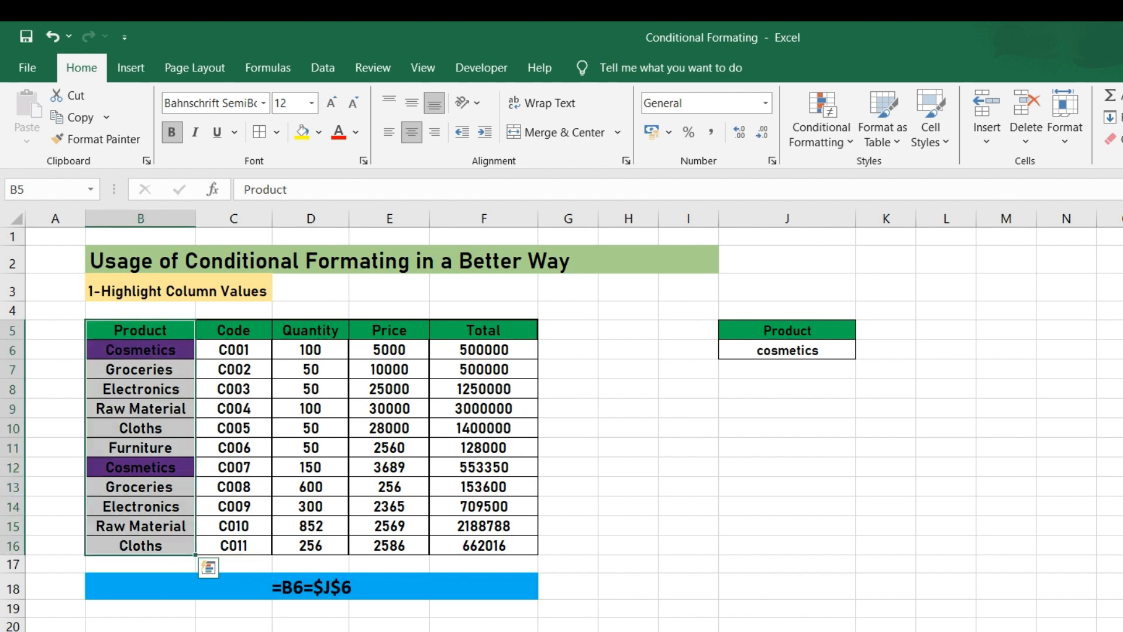
click(827, 119)
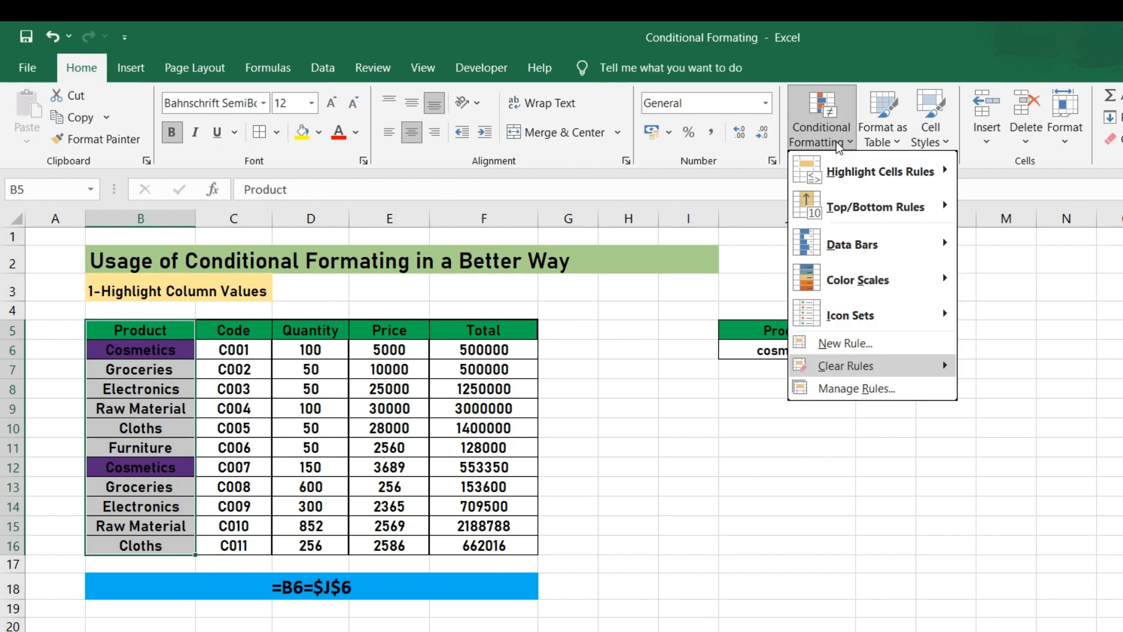
mouse_move(834, 372)
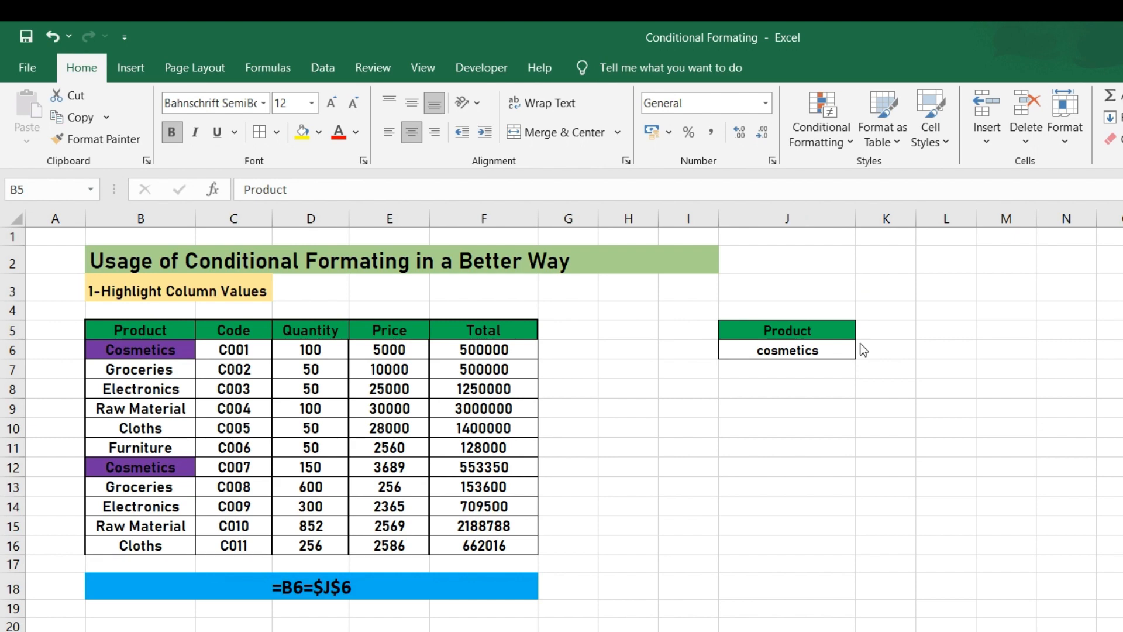
click(821, 144)
click(838, 344)
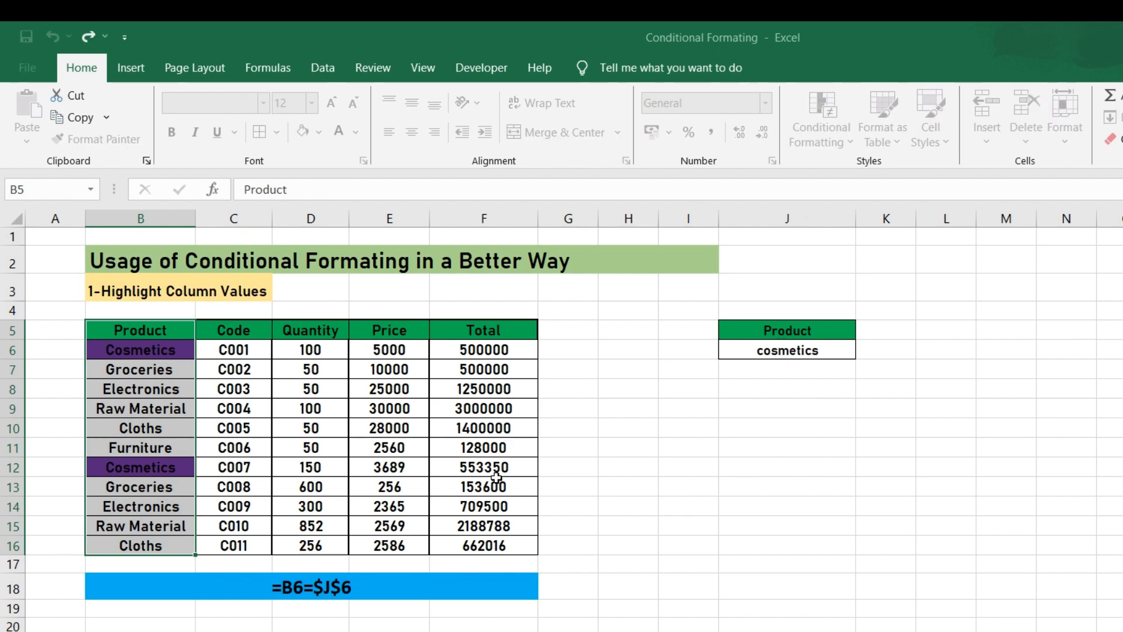
Step: Define the rule with the formula =B6=$J$6 and apply it with a red fill
click(104, 352)
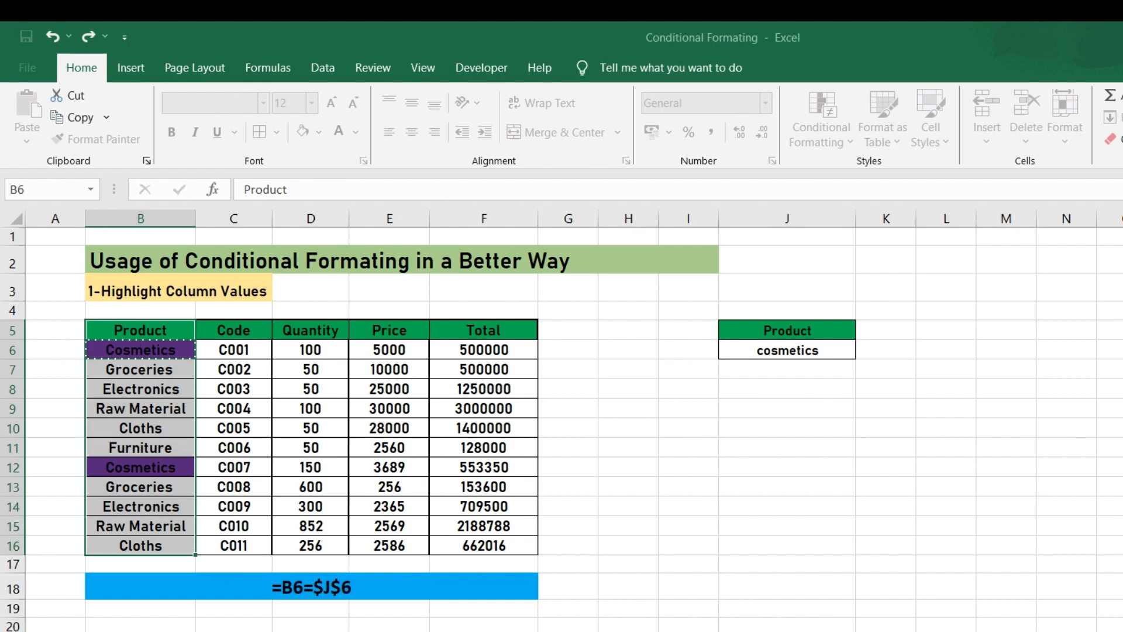
text(=)
click(55, 330)
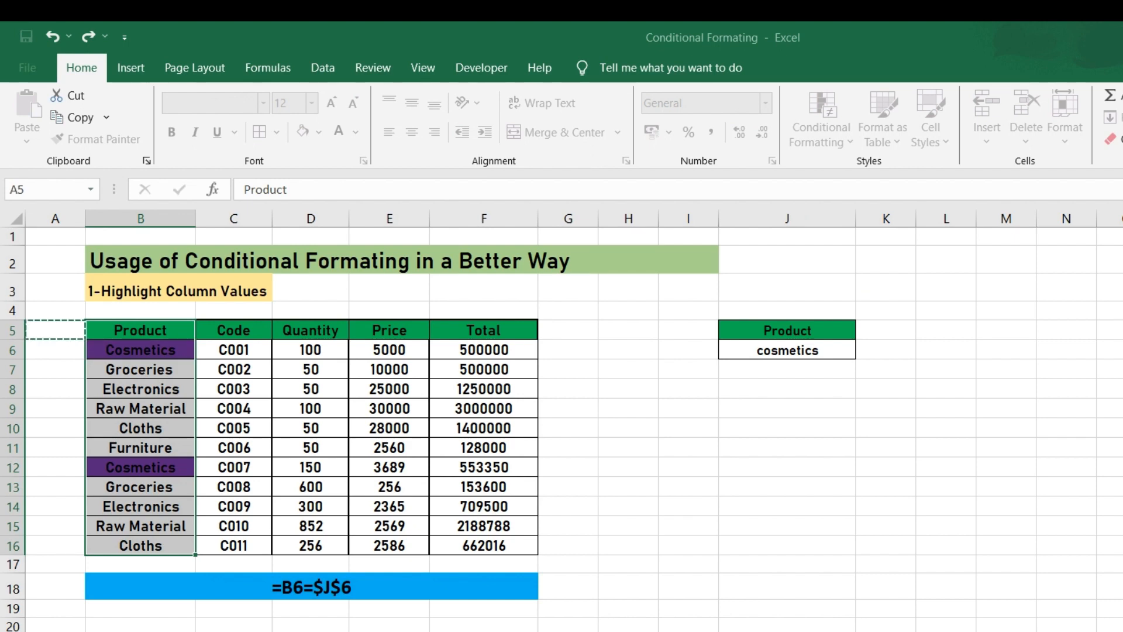
key(BackSpace)
key(Left)
key(BackSpace)
click(774, 351)
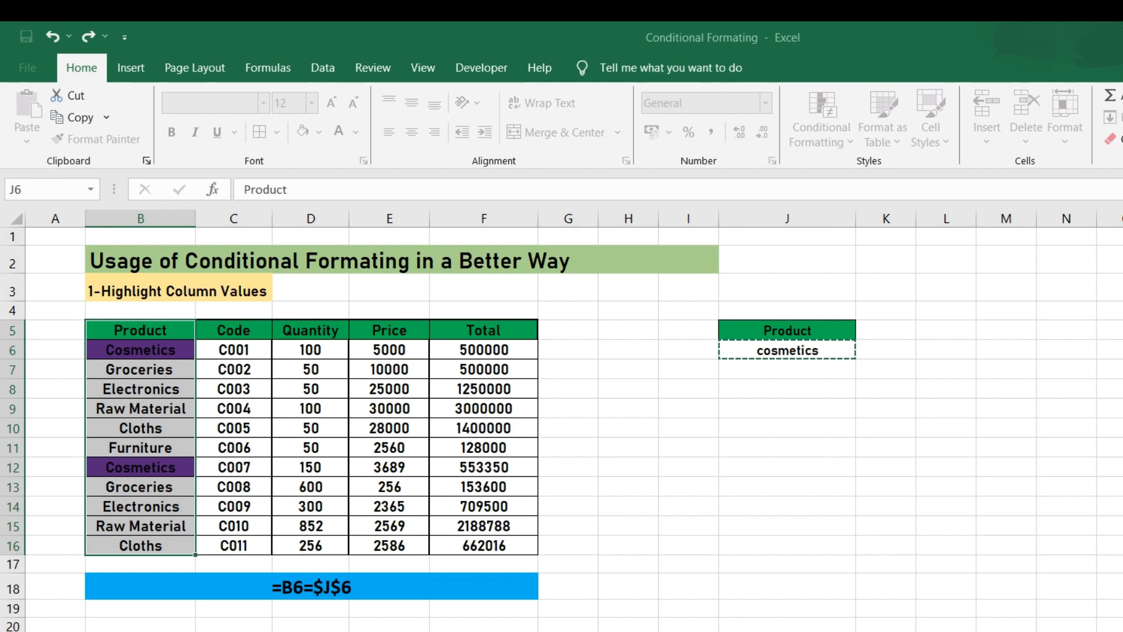
key(Return)
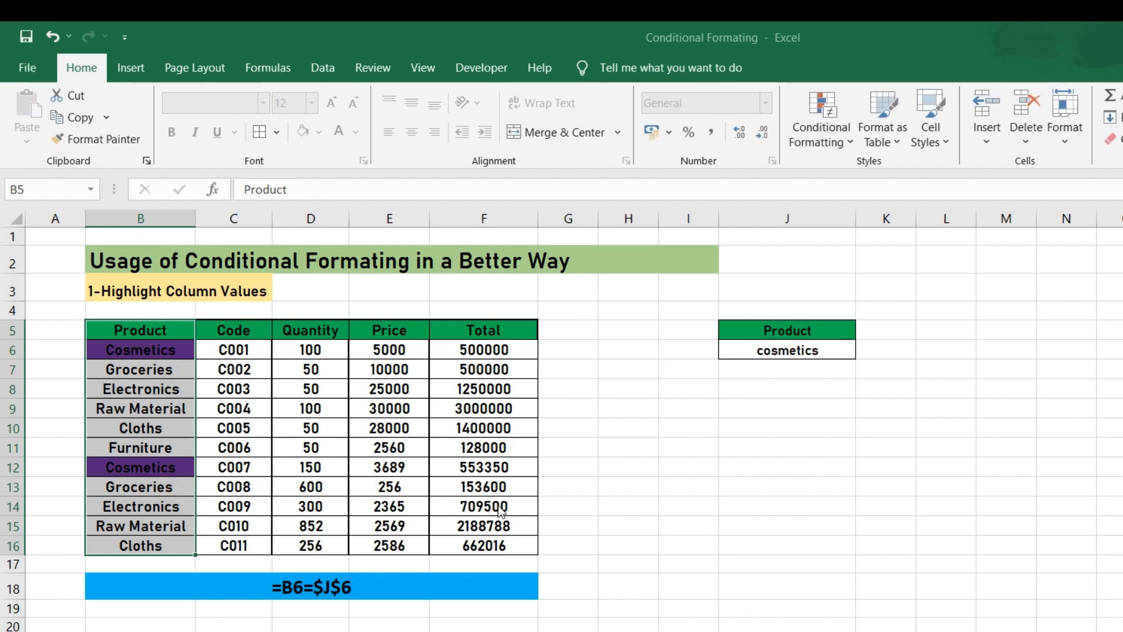
click(372, 346)
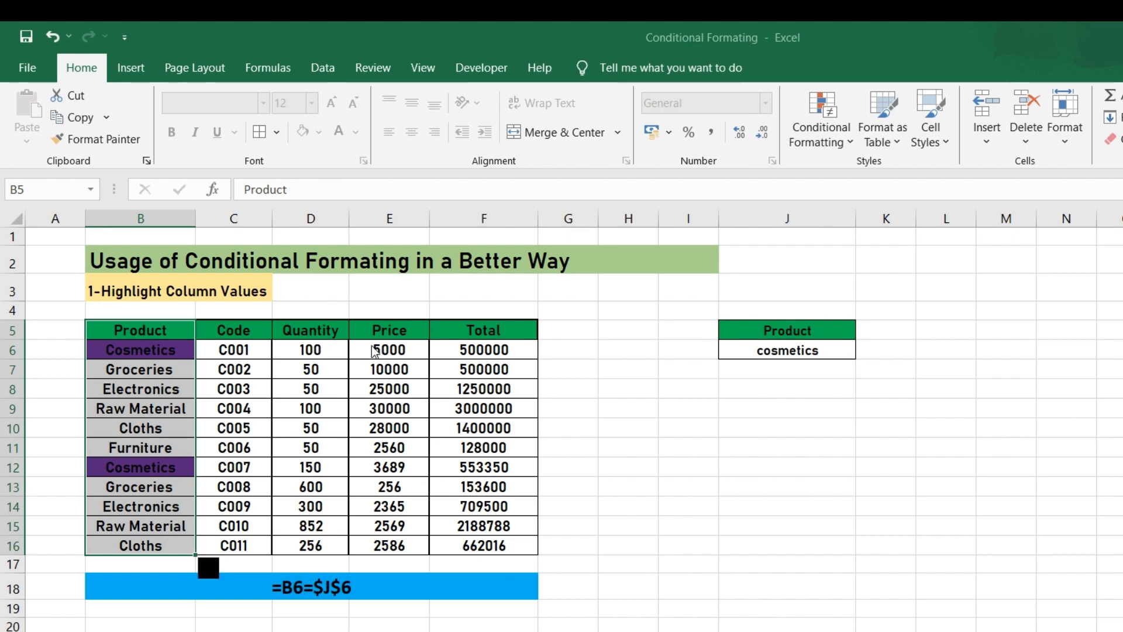
Step: Set the lookup product in cell J6 to electronics and check the highlighted cells in the Product column
click(764, 353)
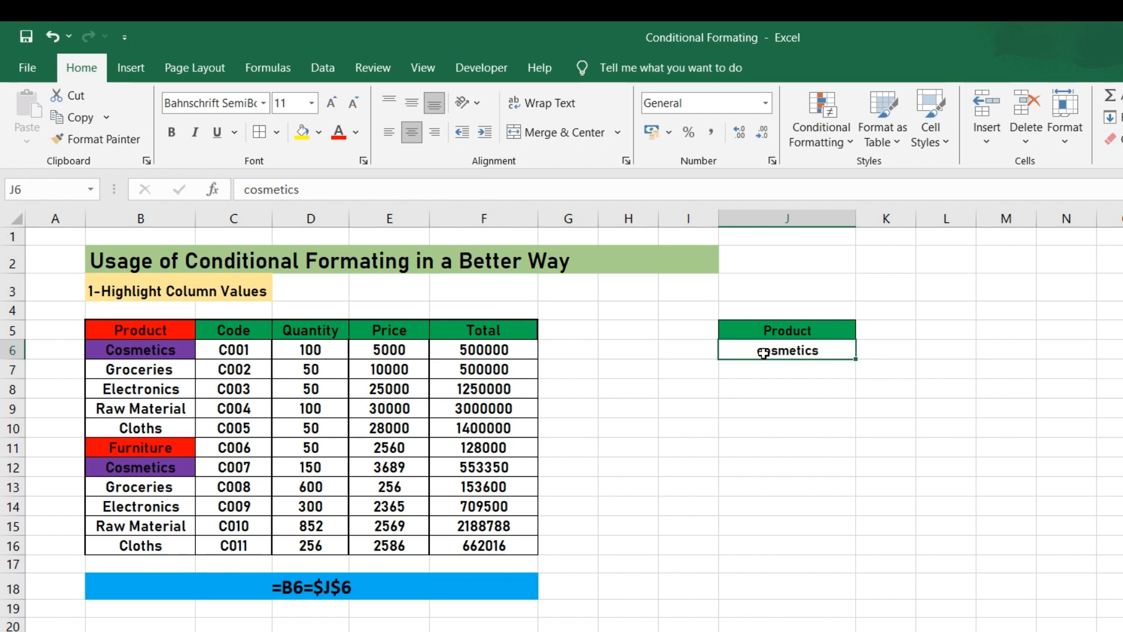
text(electro)
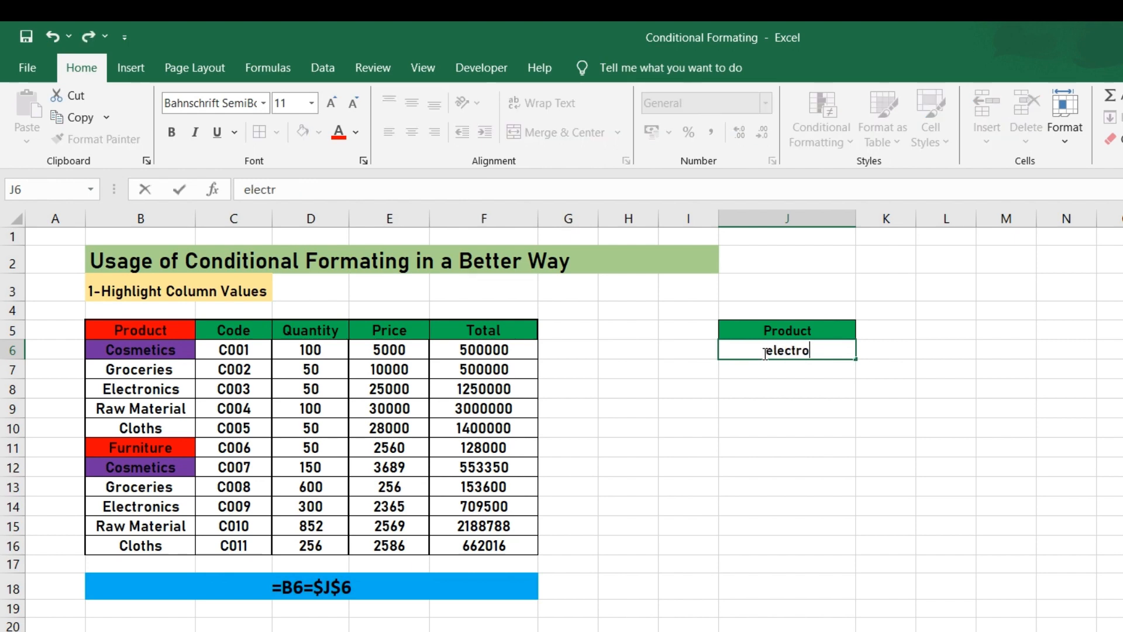
text(nics)
key(Return)
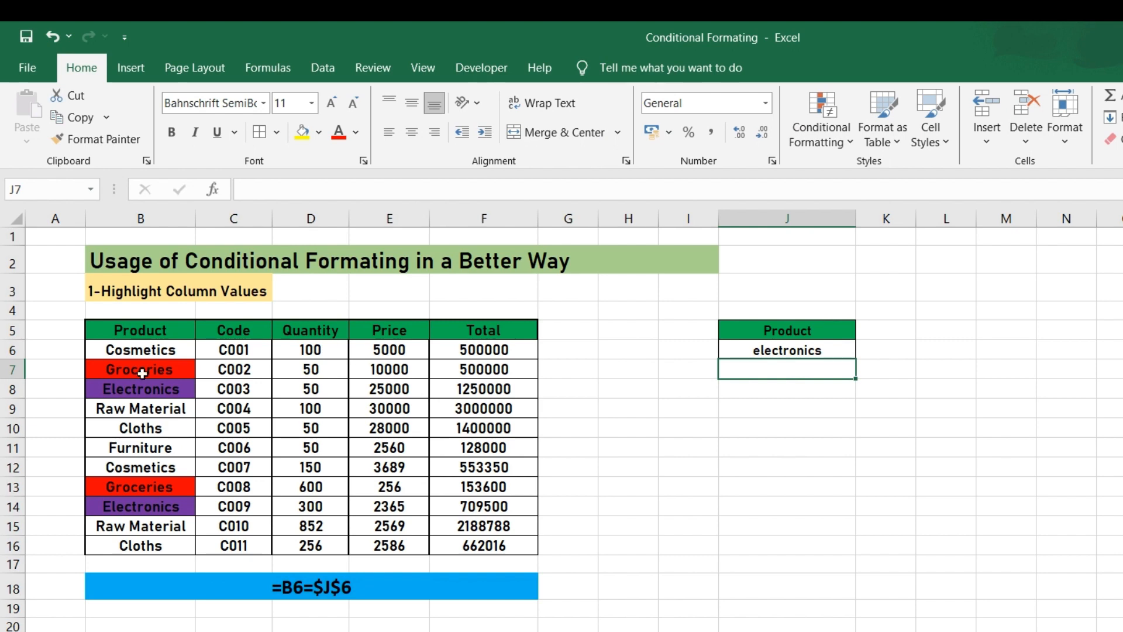
click(152, 395)
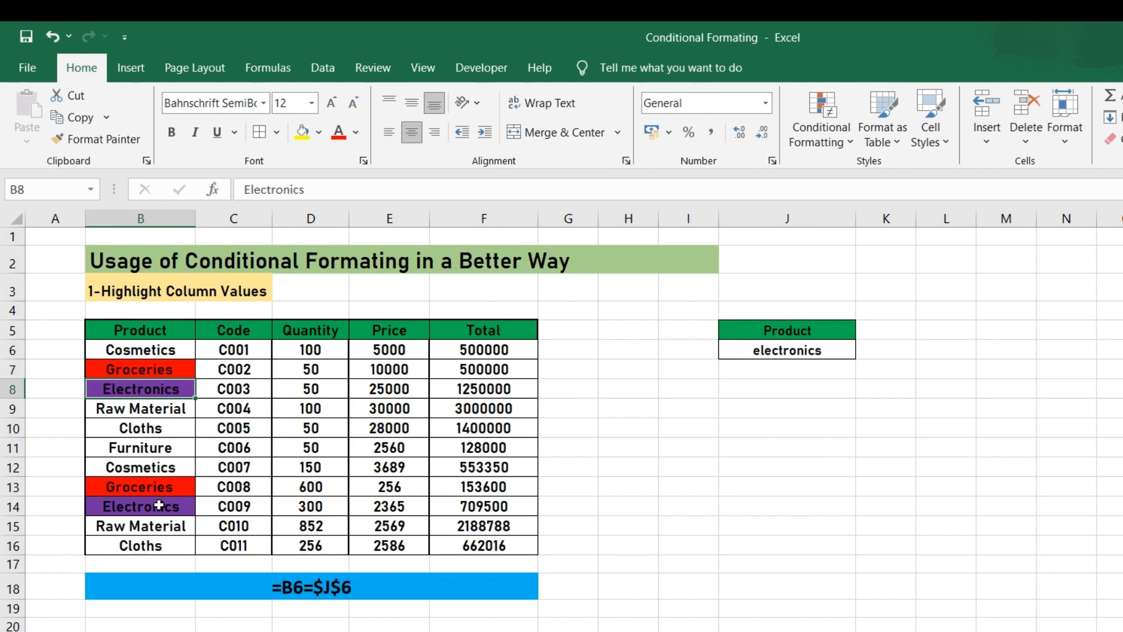
click(147, 493)
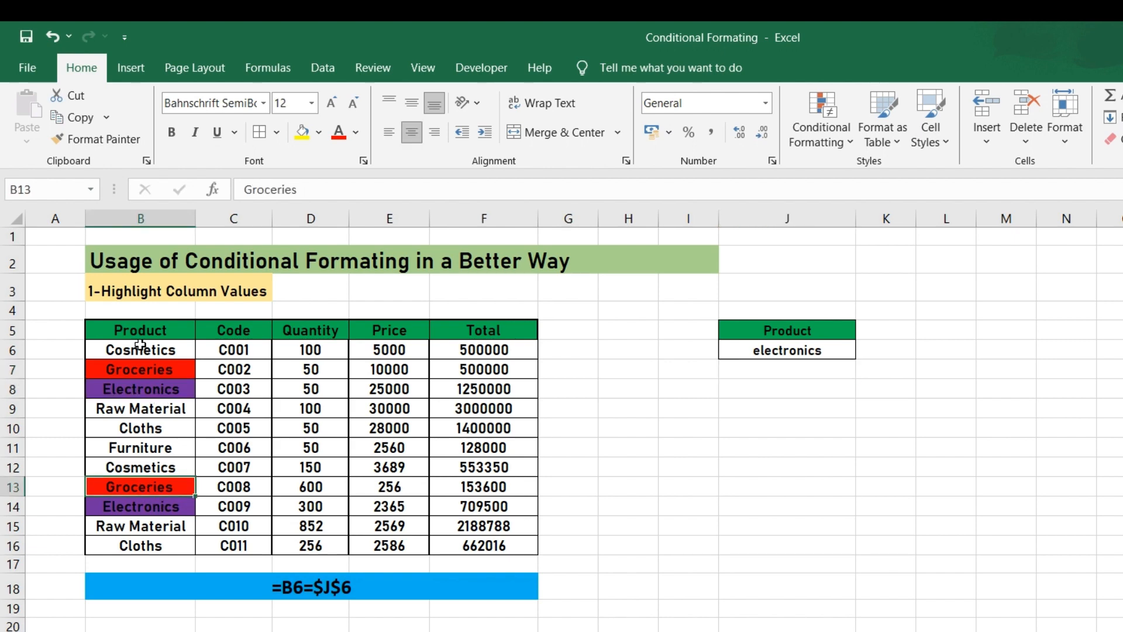
Step: Set the lookup product in cell J6 of the Highlight Column Values sheet to cloths
click(775, 350)
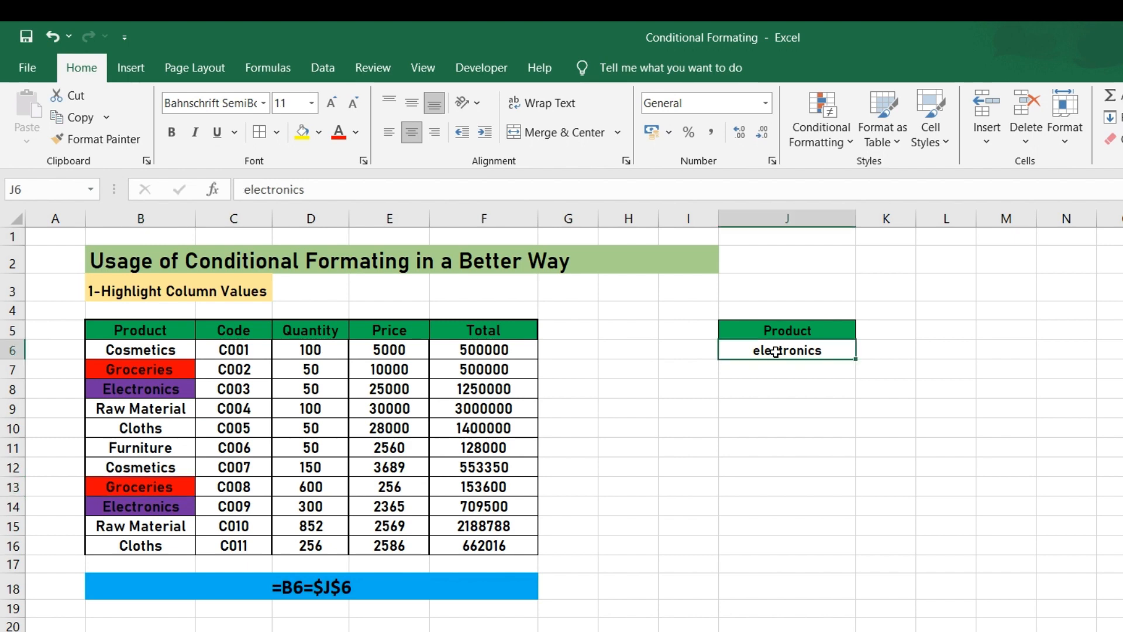
text(cloths)
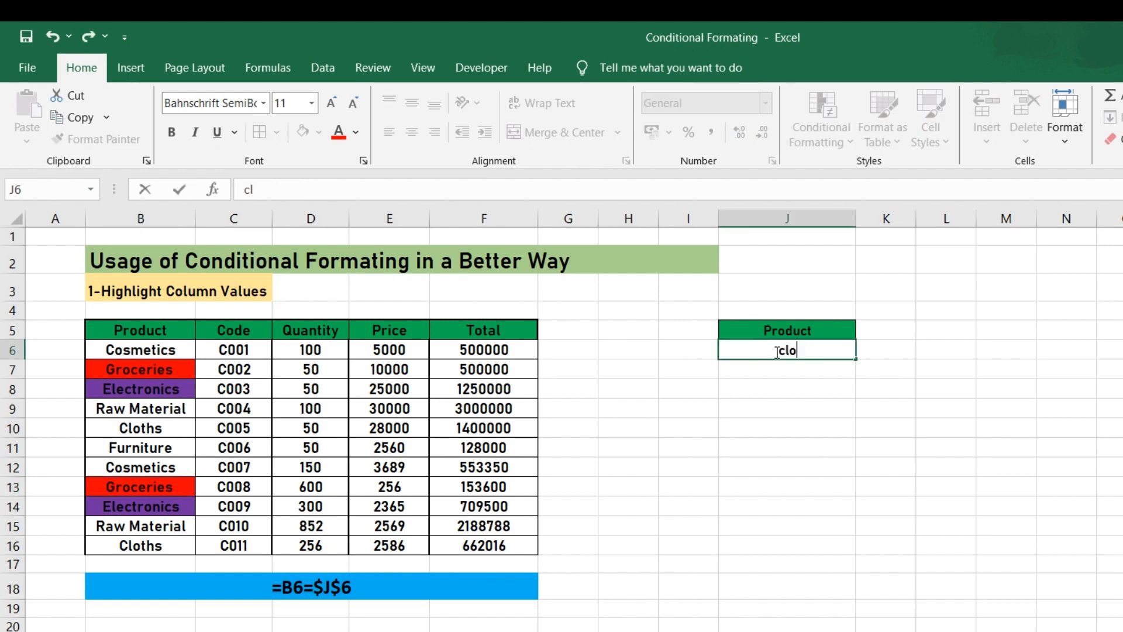
key(Return)
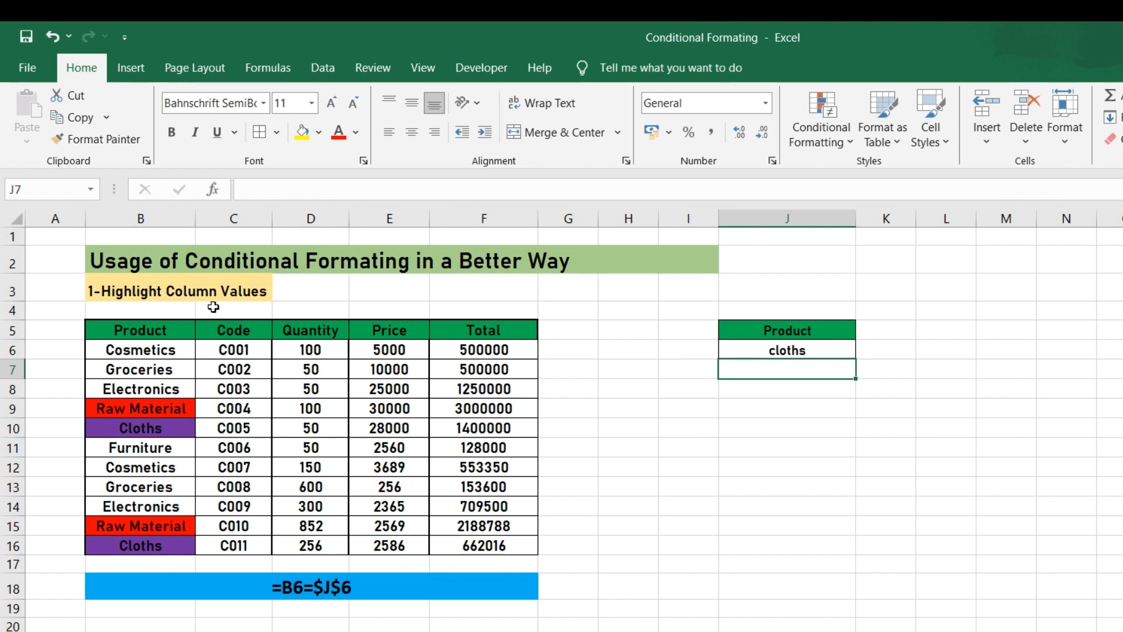
click(172, 405)
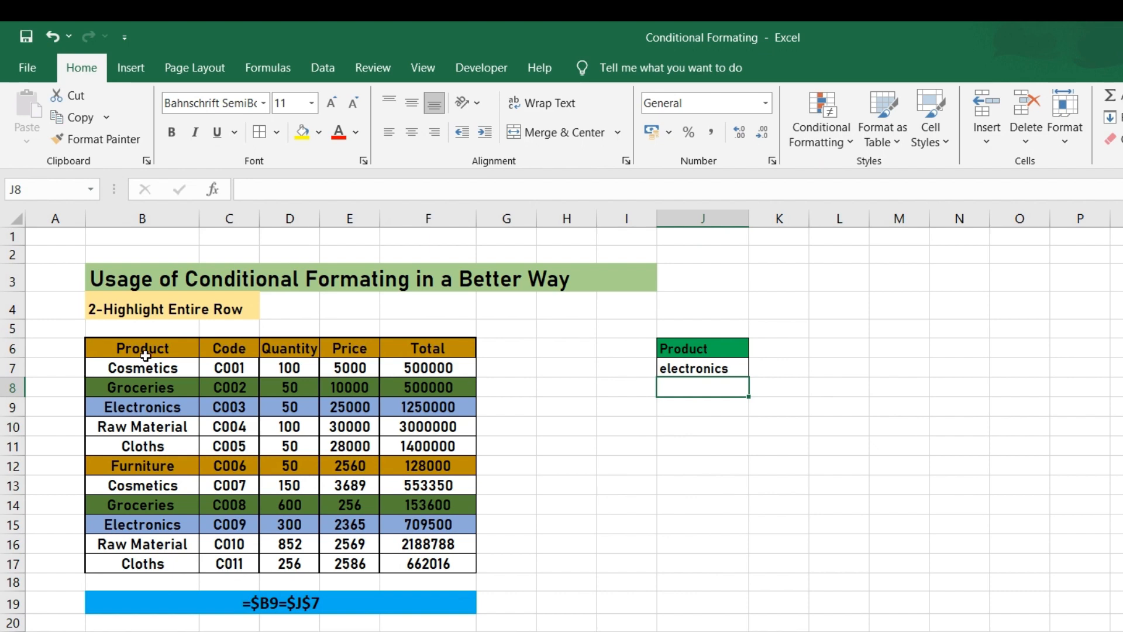
Step: Start a new conditional formatting rule for the table B6:F17 on the Highlight Entire Row sheet
drag(150, 346, 455, 563)
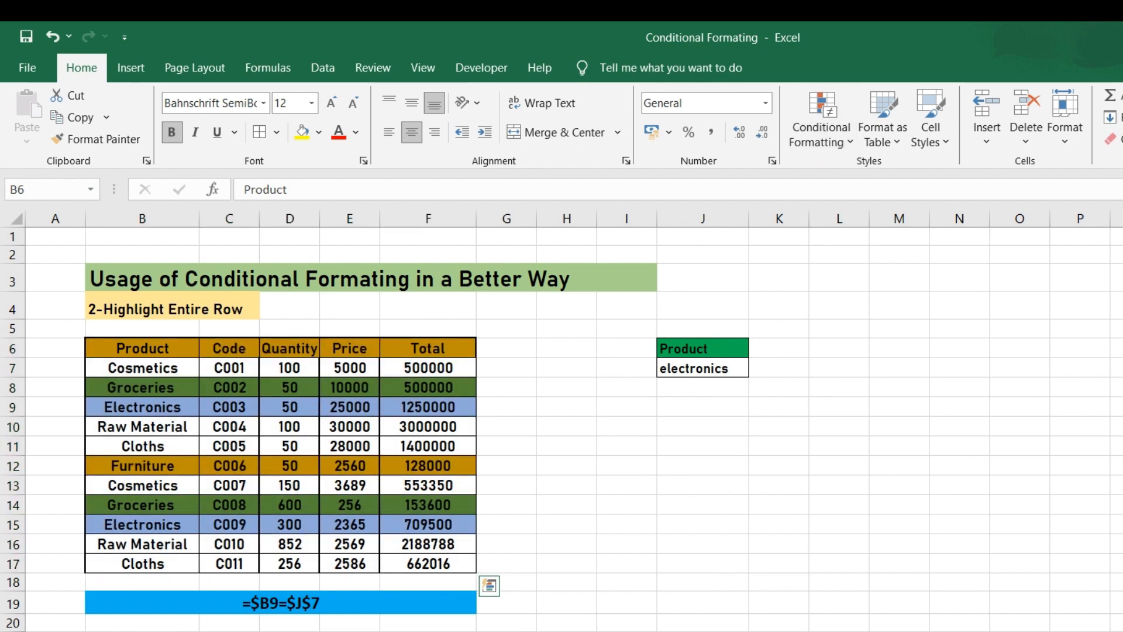
click(837, 143)
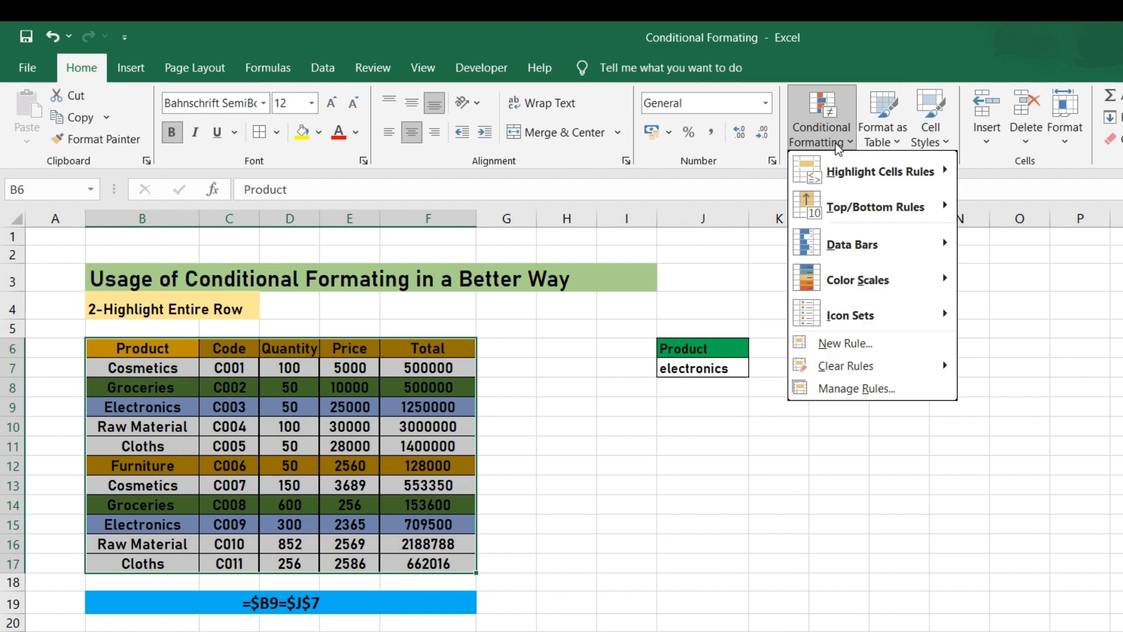
click(843, 345)
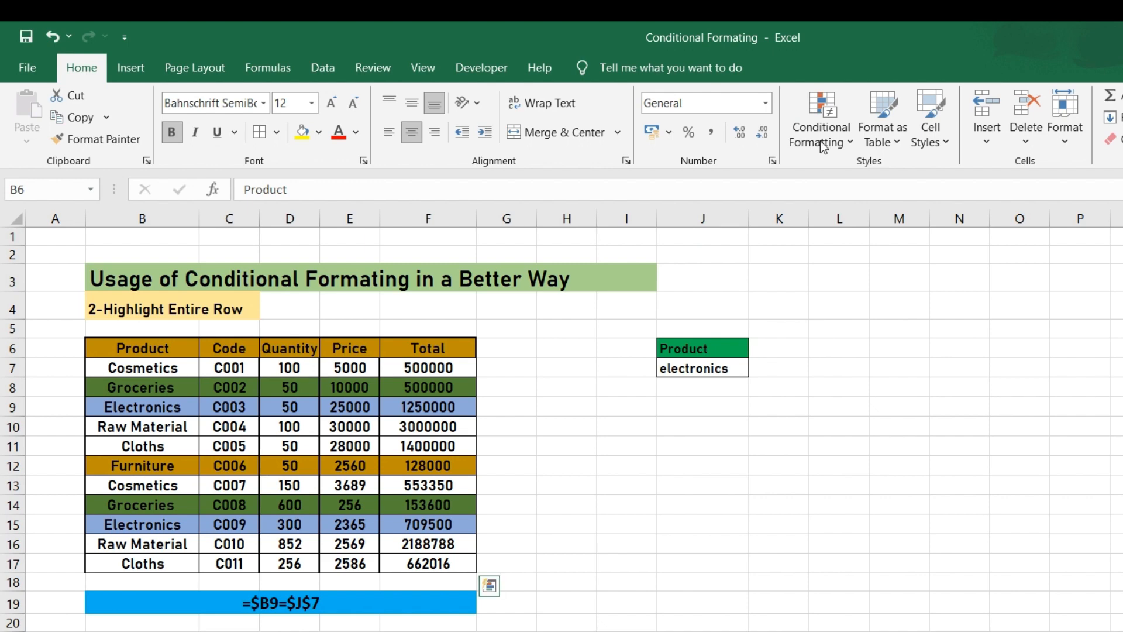
click(812, 115)
click(848, 342)
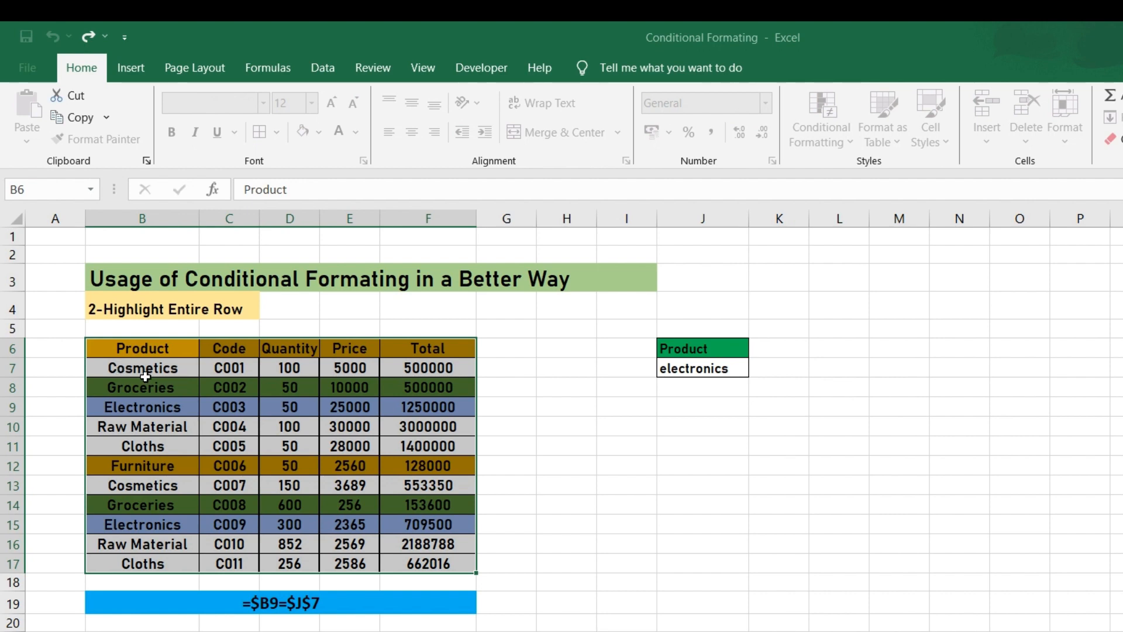
Step: Define the row rule by comparing $B7, with only the column locked, to $J$7, and apply it with a purple fill
click(127, 371)
key(ctrl+c)
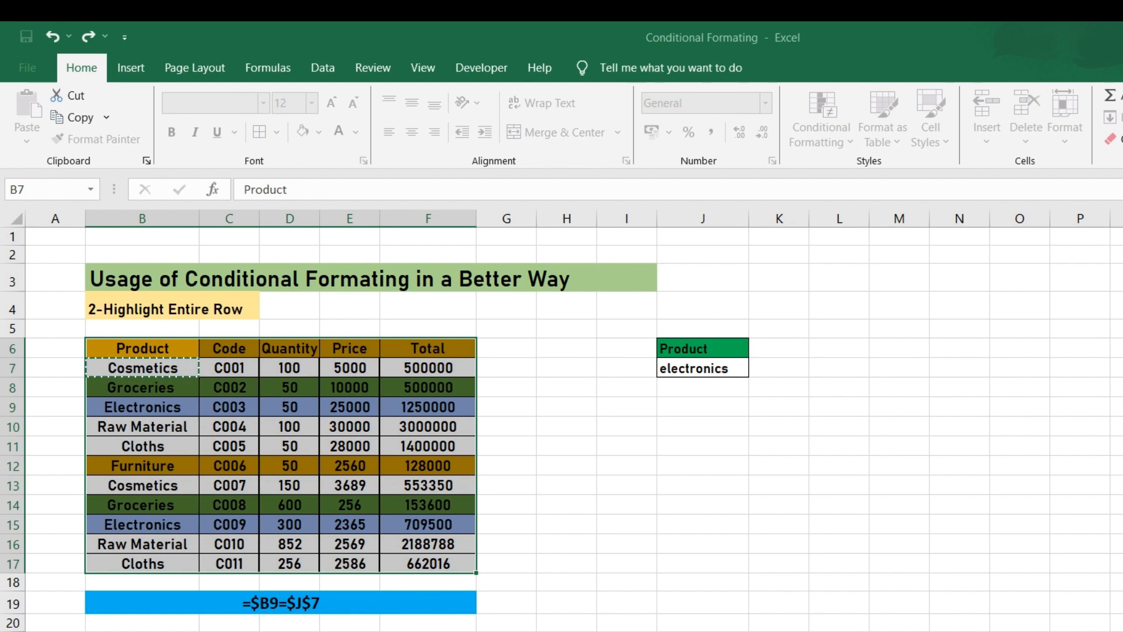
key(F4)
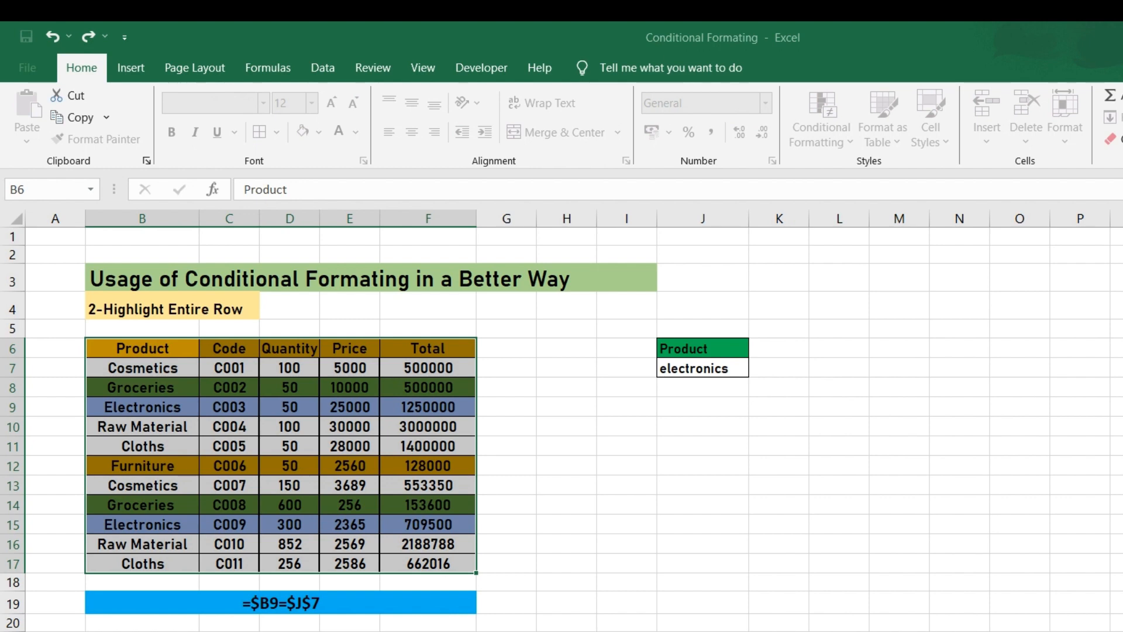
click(684, 368)
key(ctrl+c)
key(Return)
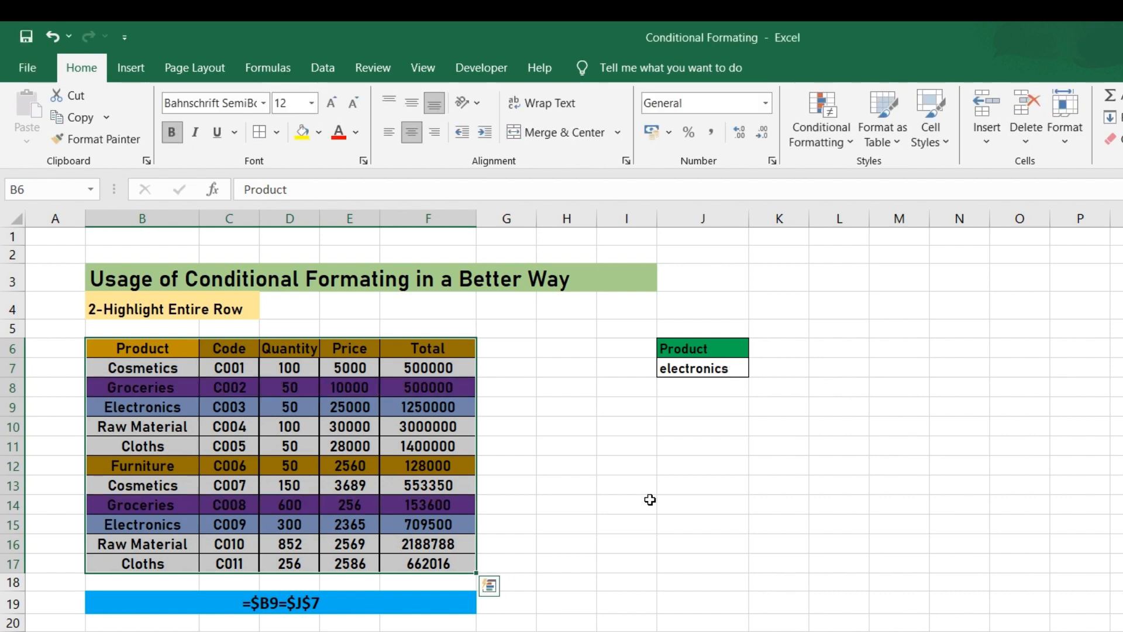
click(728, 445)
Step: Set the lookup product in cell J7 of the Highlight Entire Row sheet to raw material and inspect the highlighted rows
click(690, 370)
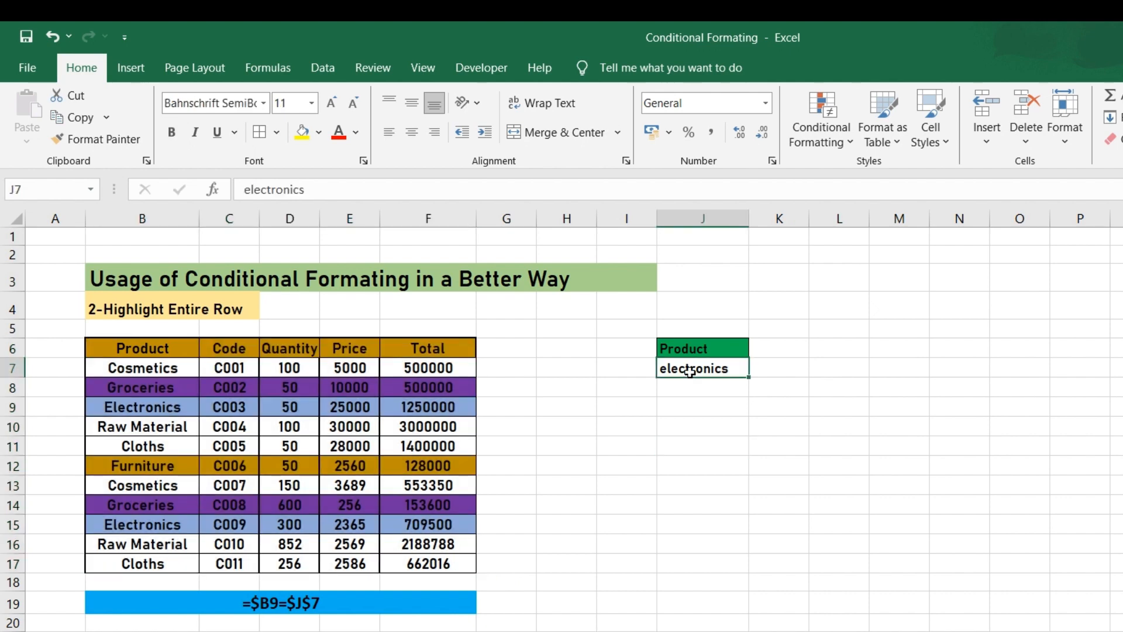
key(F2)
double_click(690, 369)
text(raw)
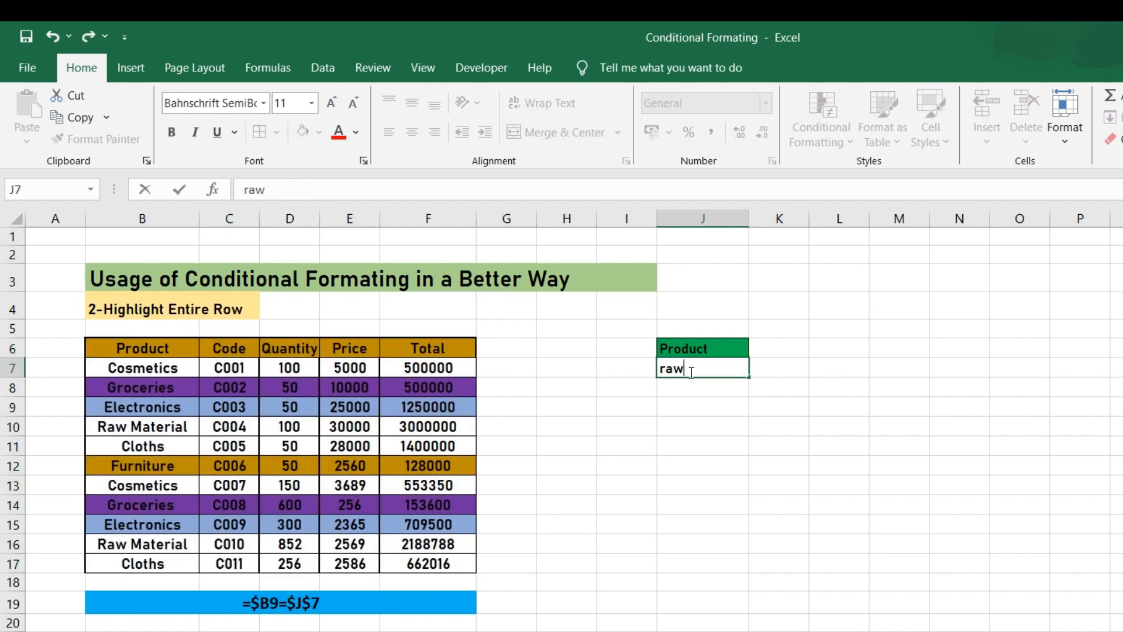
text( material)
key(Return)
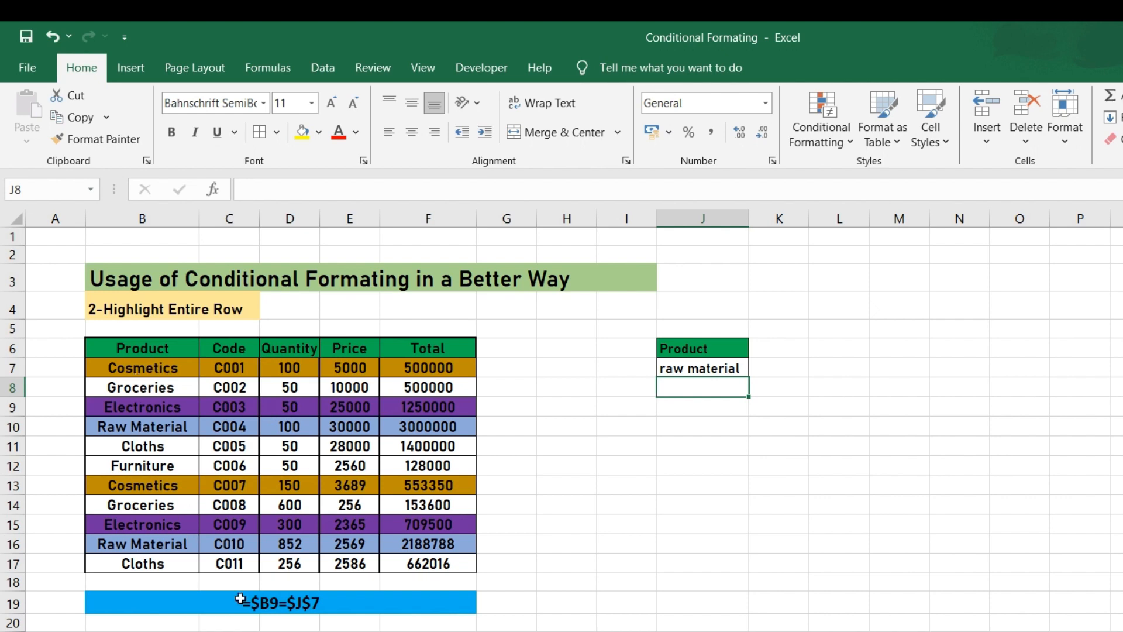
click(195, 368)
click(161, 412)
click(163, 427)
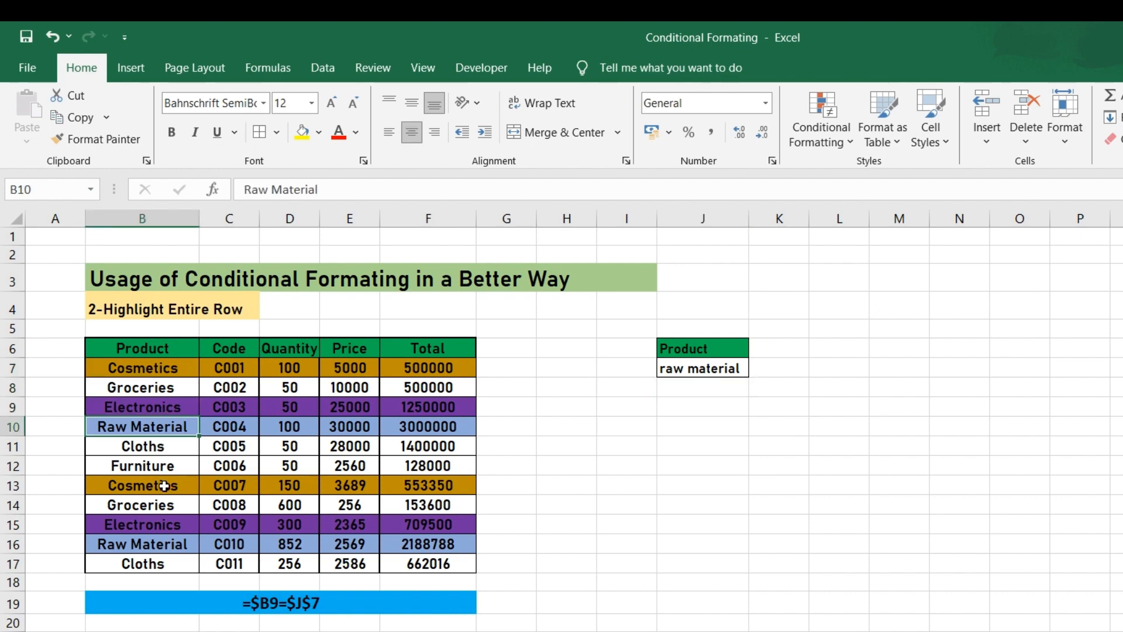
click(165, 505)
click(166, 525)
click(168, 547)
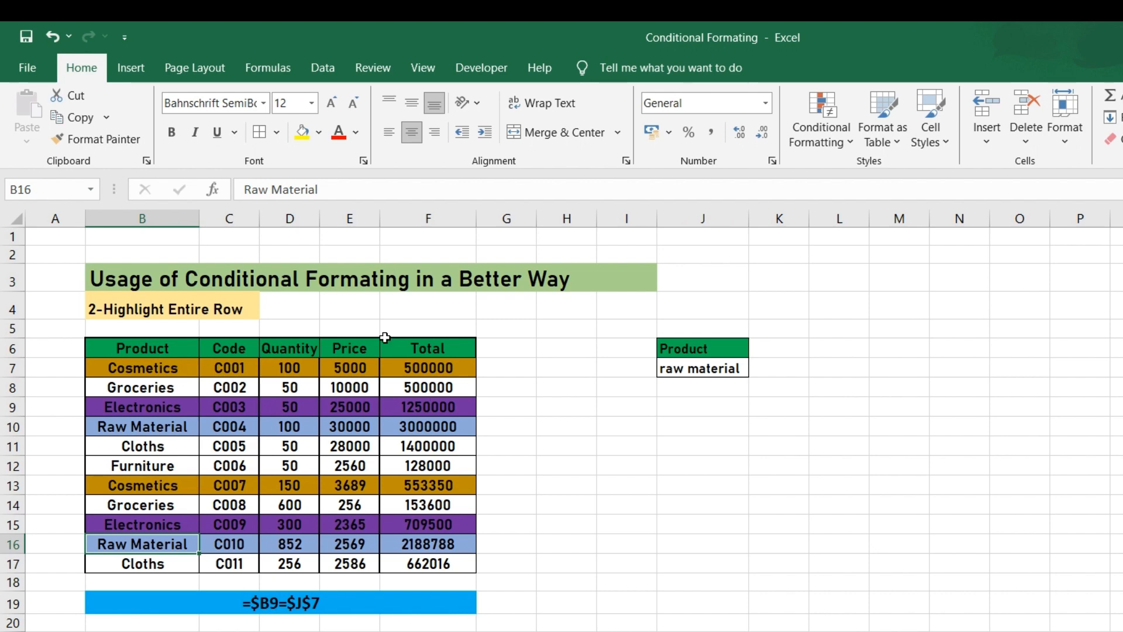
Step: Set the lookup product in cell J7 of the Highlight Entire Row sheet to furniture
click(715, 372)
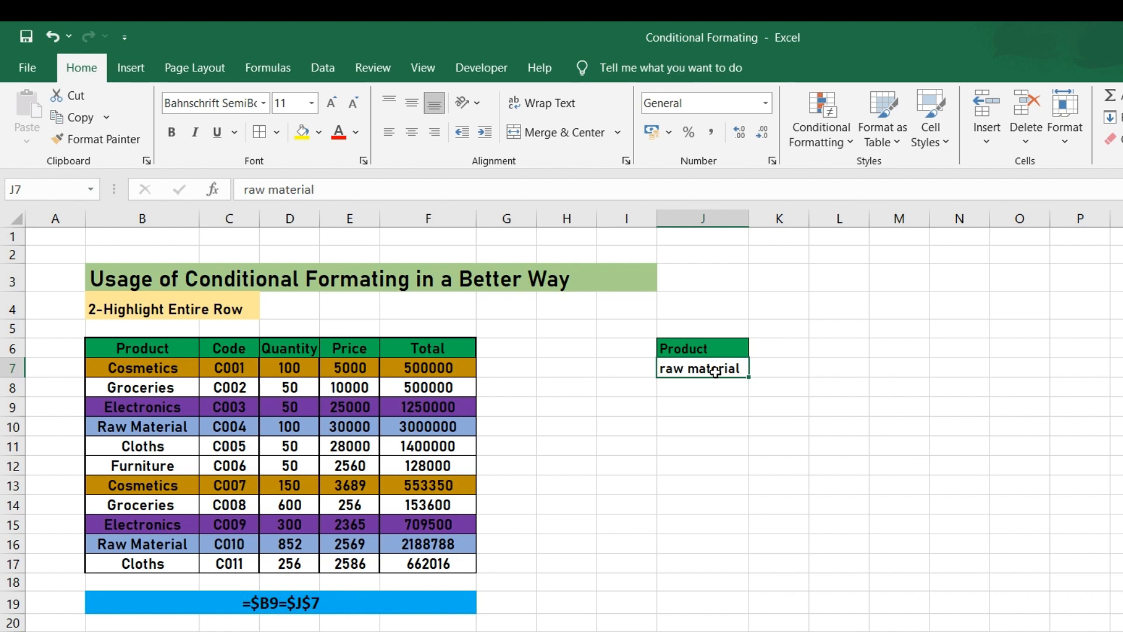
text(fu)
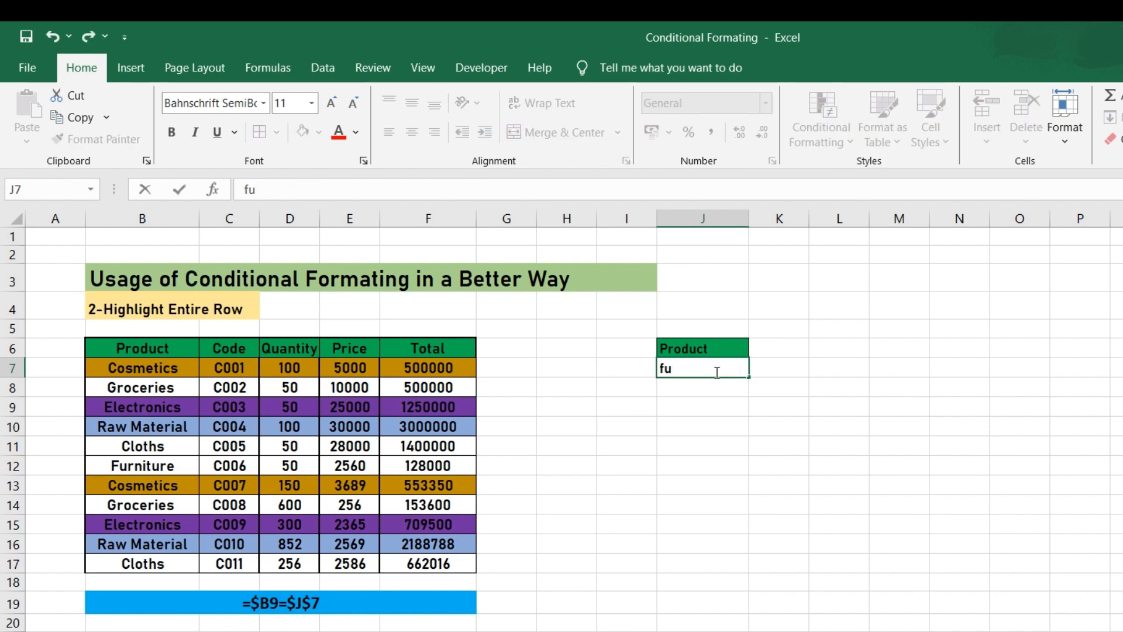
text(rniture)
key(Return)
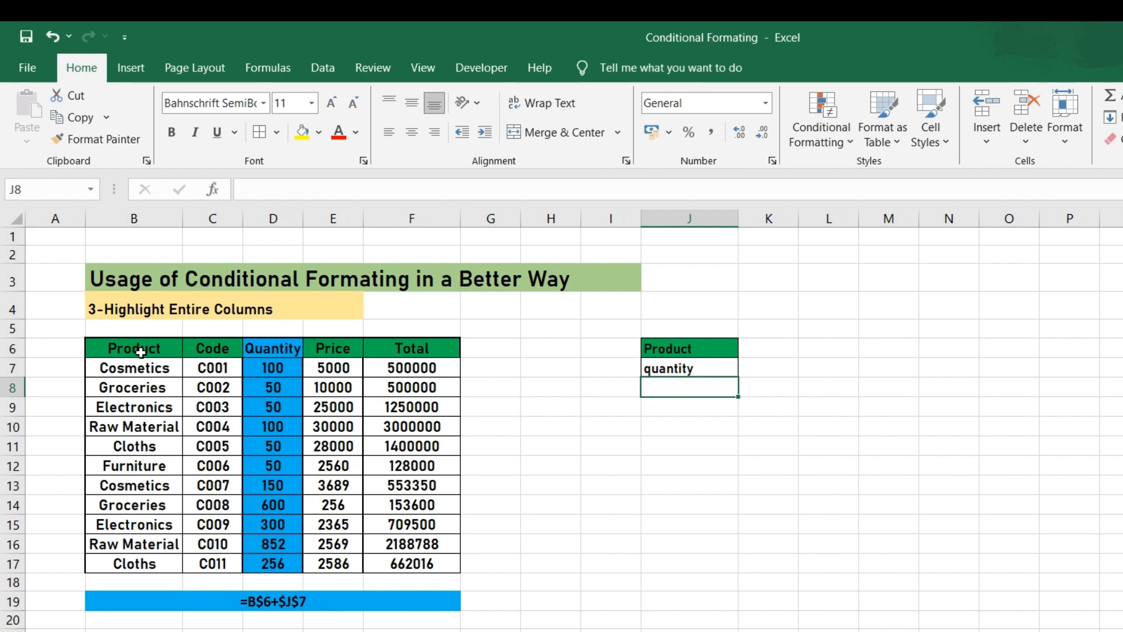
Step: Create a formula-based conditional formatting rule for B6:F17 on the Highlight Entire Columns sheet, comparing B$6, with only the row locked, to $J$7
drag(140, 352, 414, 564)
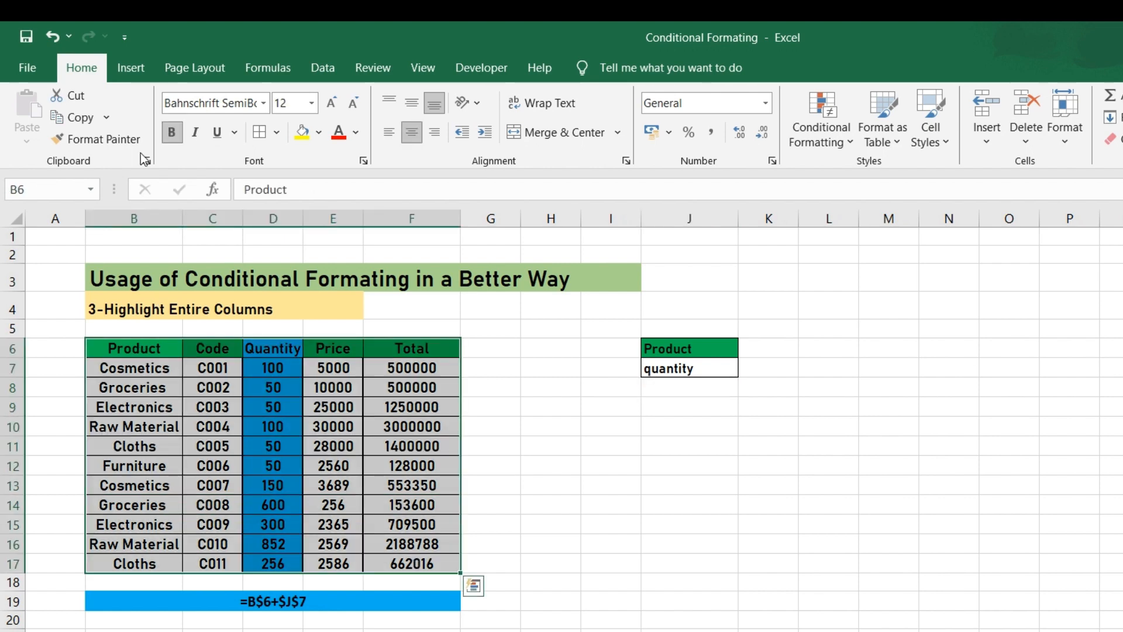
click(815, 129)
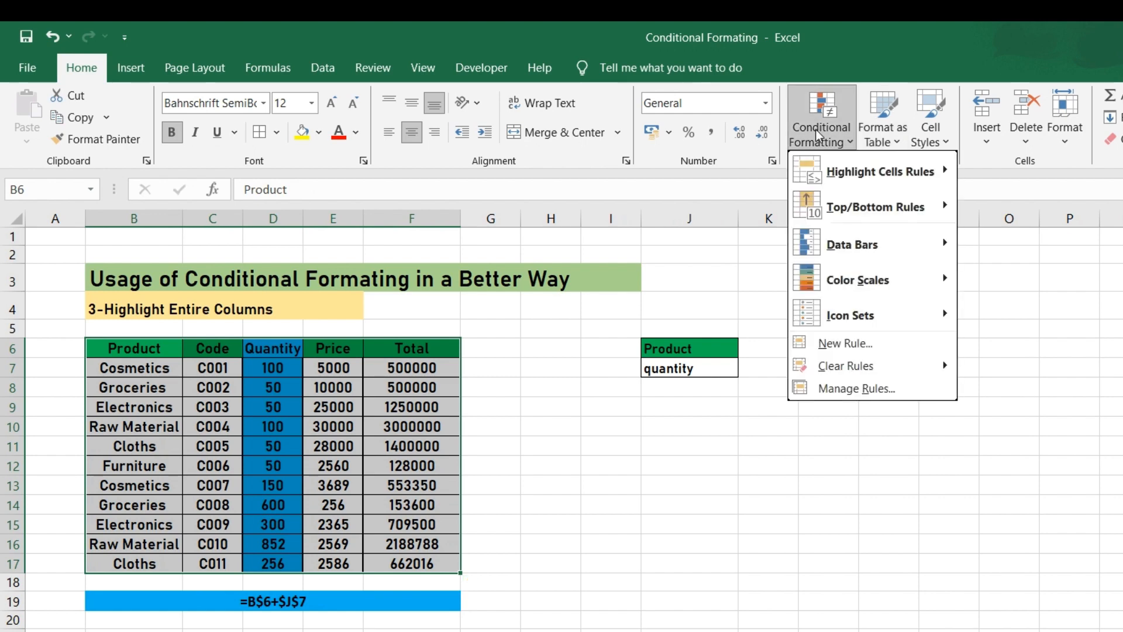
click(848, 349)
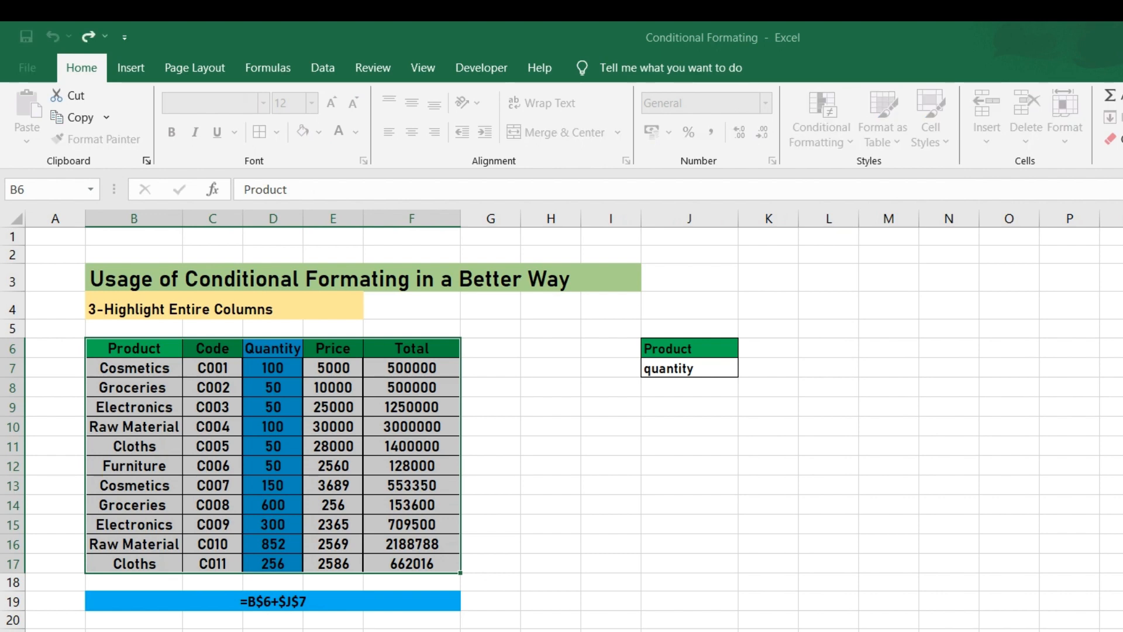
click(139, 349)
key(F4)
key(Return)
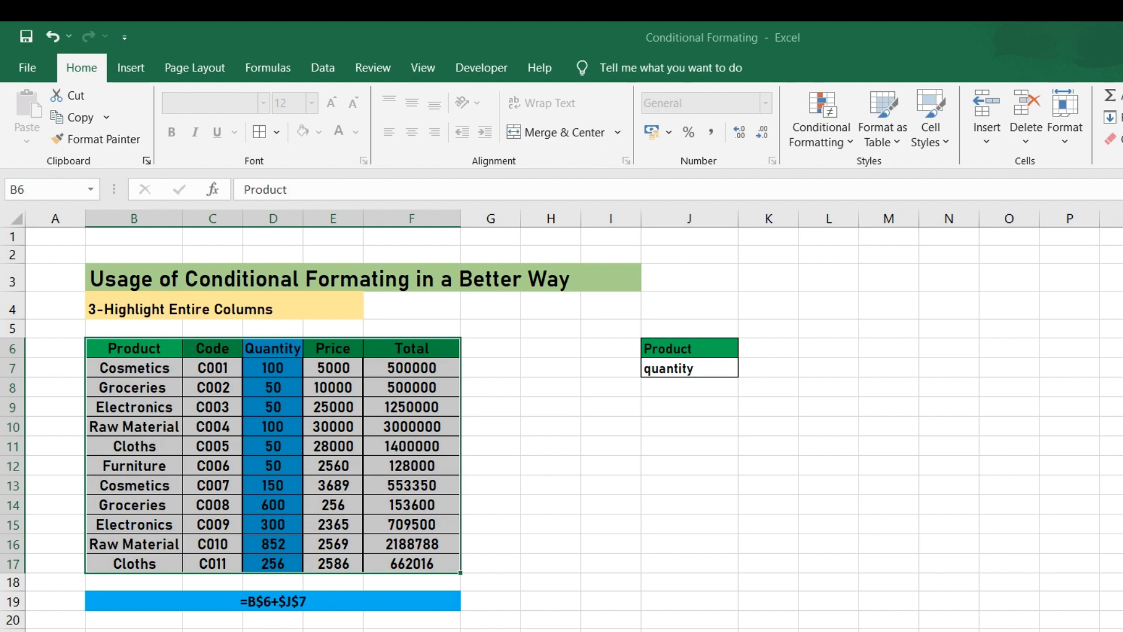
Step: Test the column highlighting by entering price and total in turn in lookup cell J7 of the Highlight Entire Columns sheet
click(690, 369)
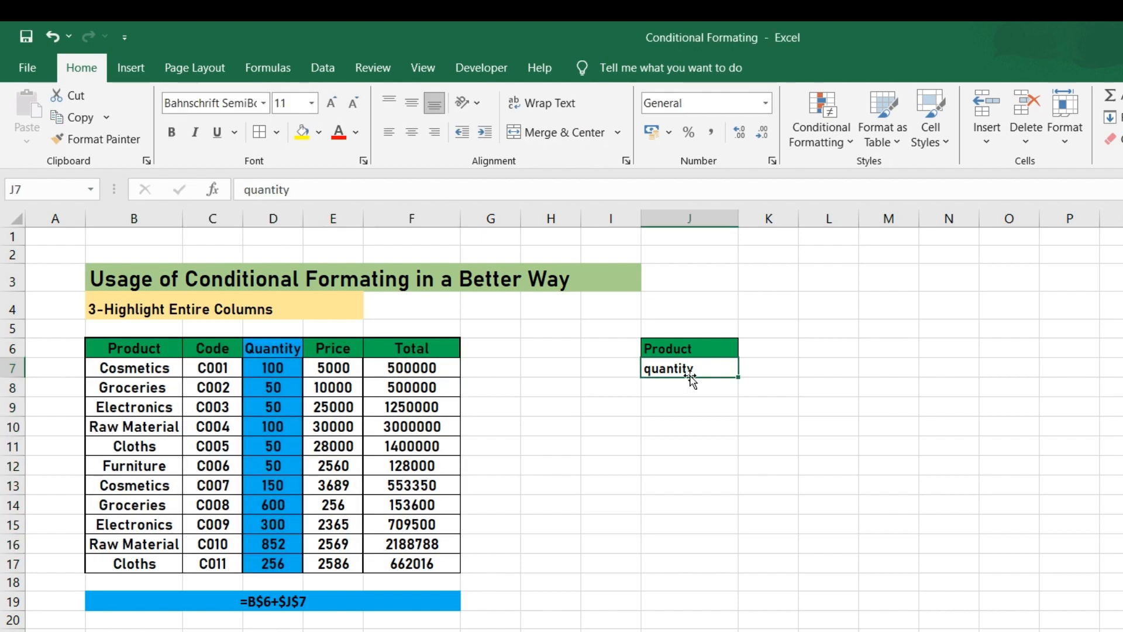
text(price)
key(Return)
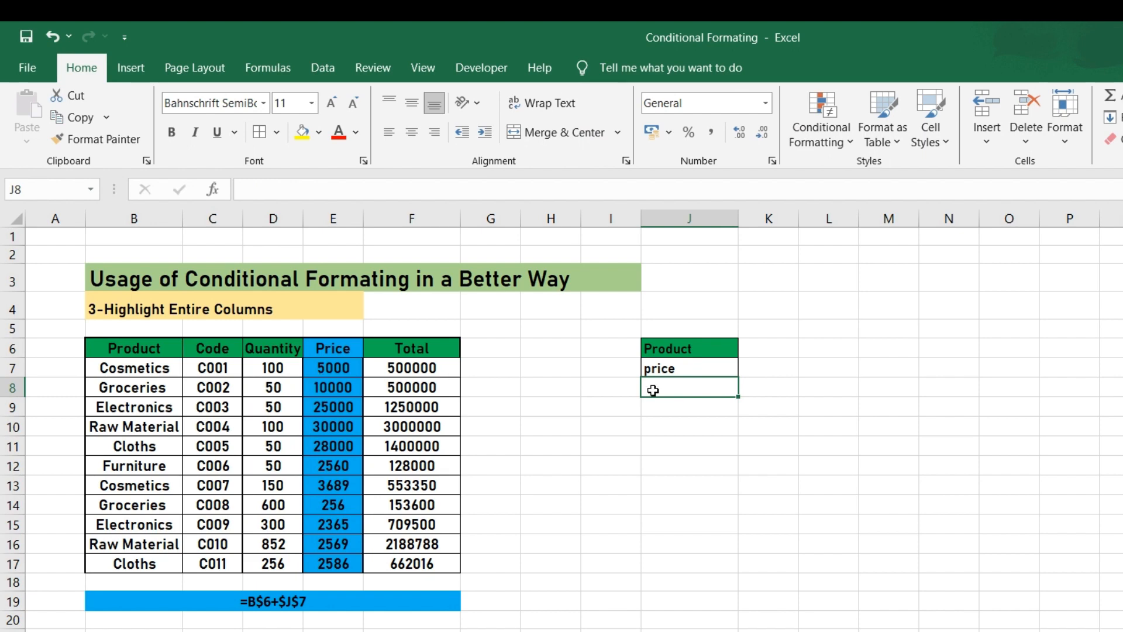
click(663, 370)
text(total)
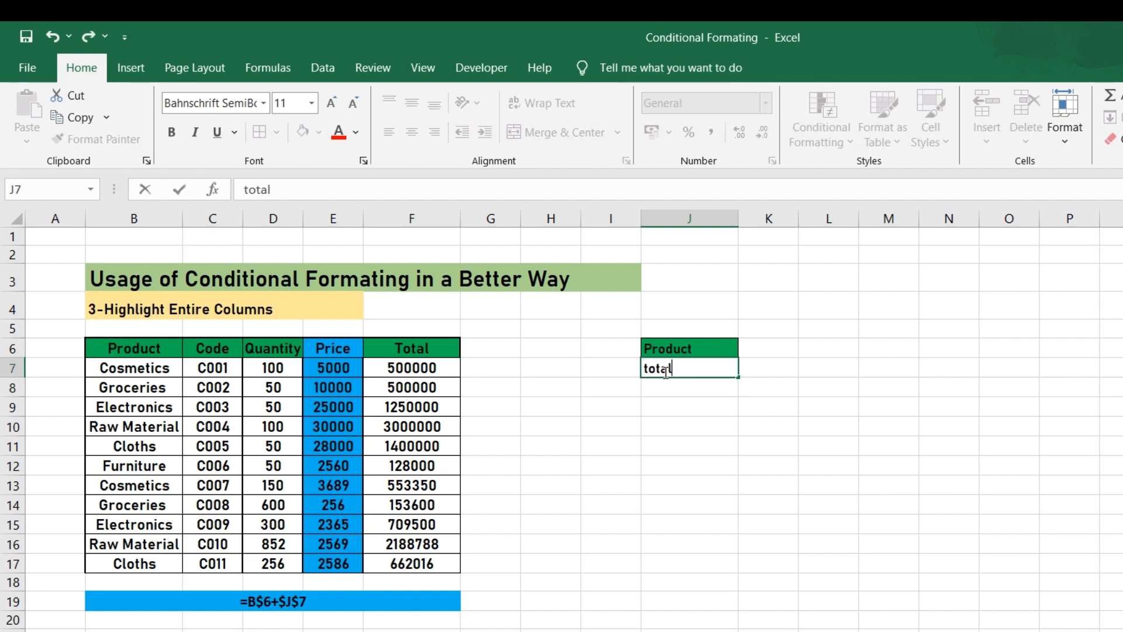
key(Return)
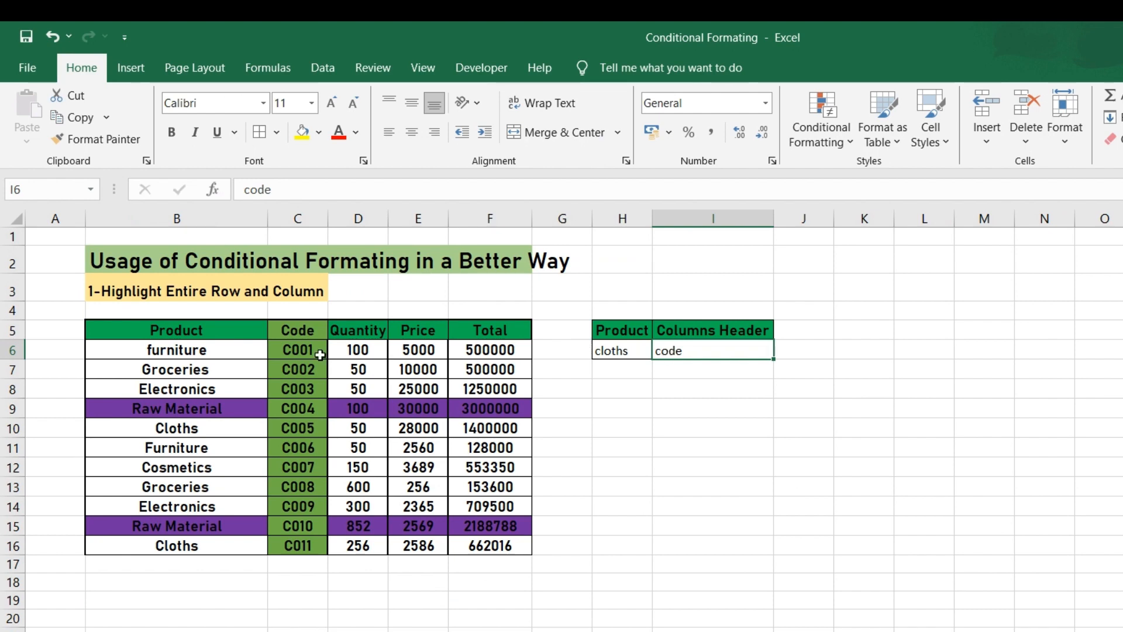
Step: Examine the product and column header lookup cells and the highlighted rows and column on the Highlight Entire Row and Column sheet
click(636, 328)
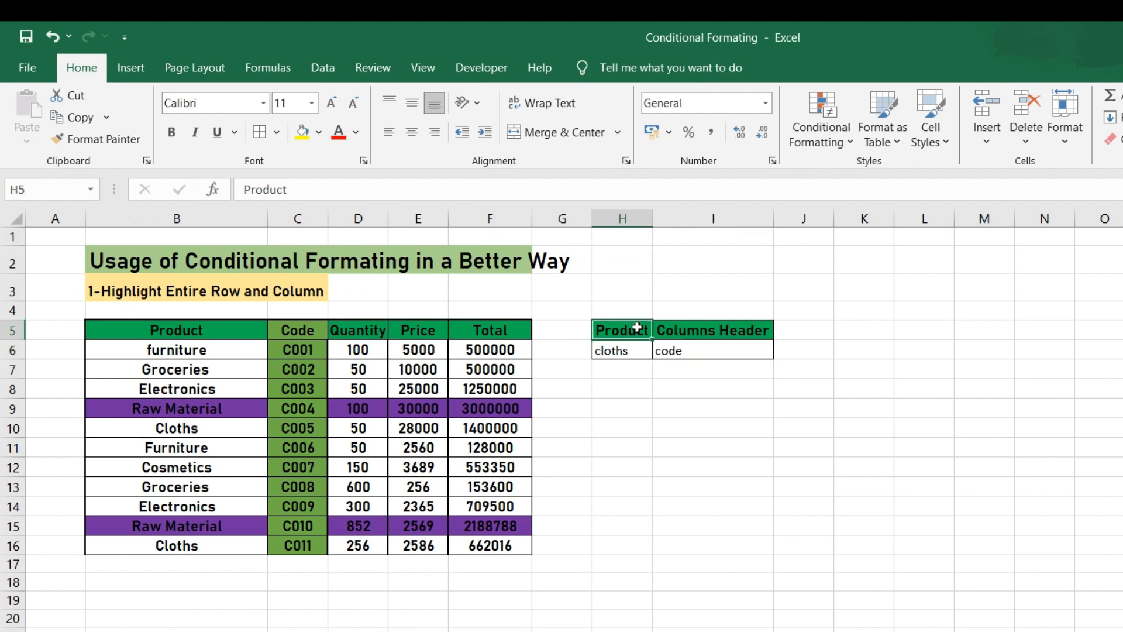
click(622, 352)
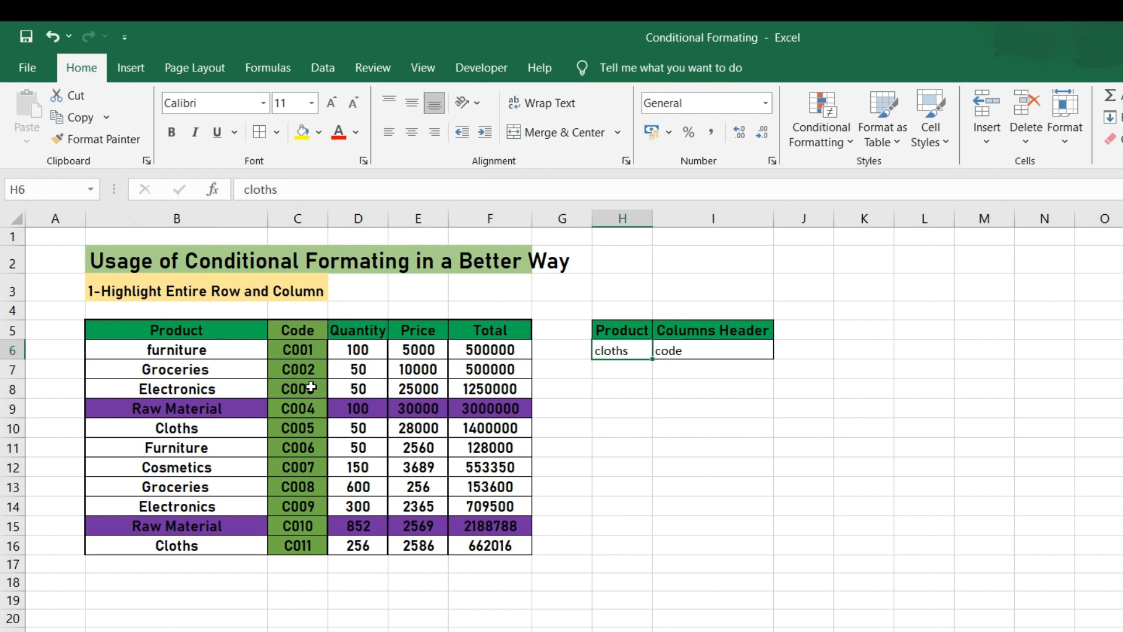
drag(150, 408, 424, 409)
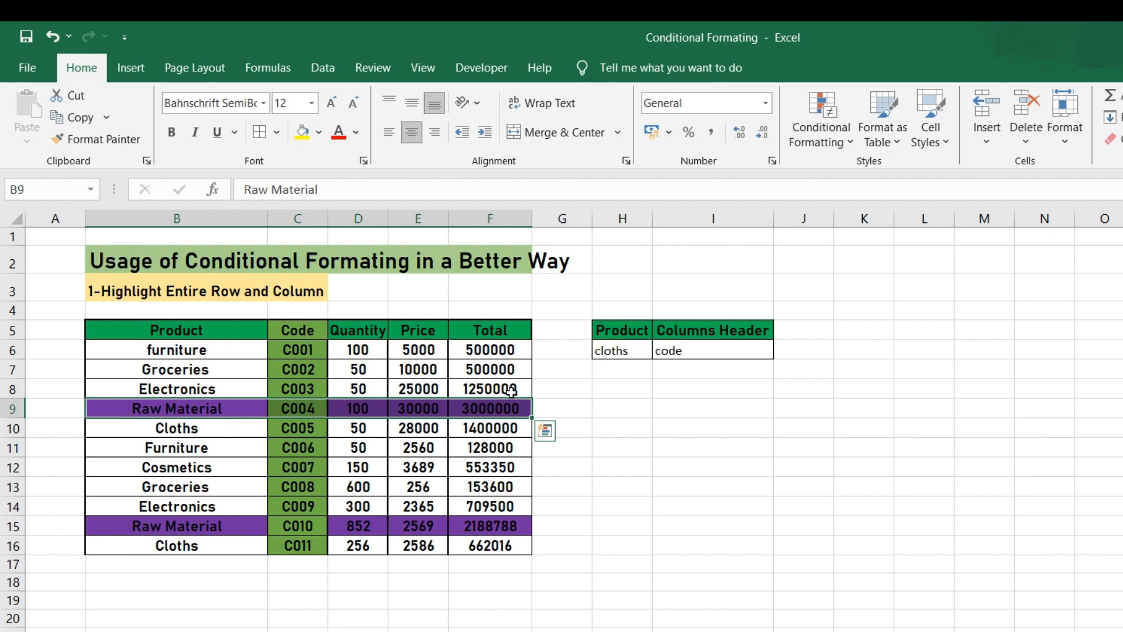
drag(304, 331, 298, 564)
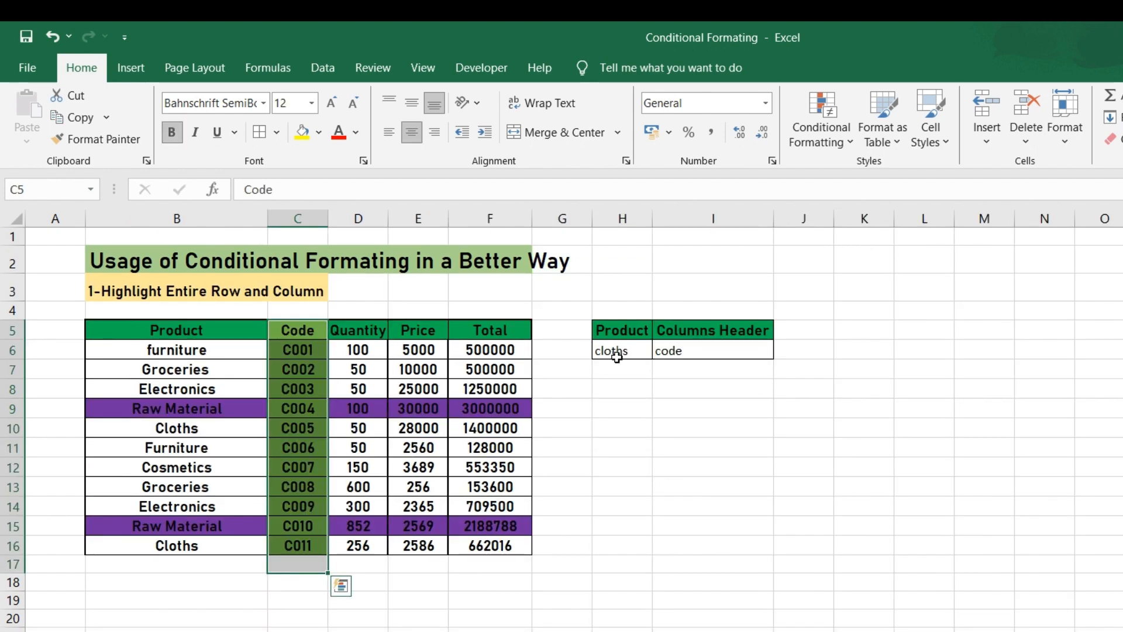
click(611, 352)
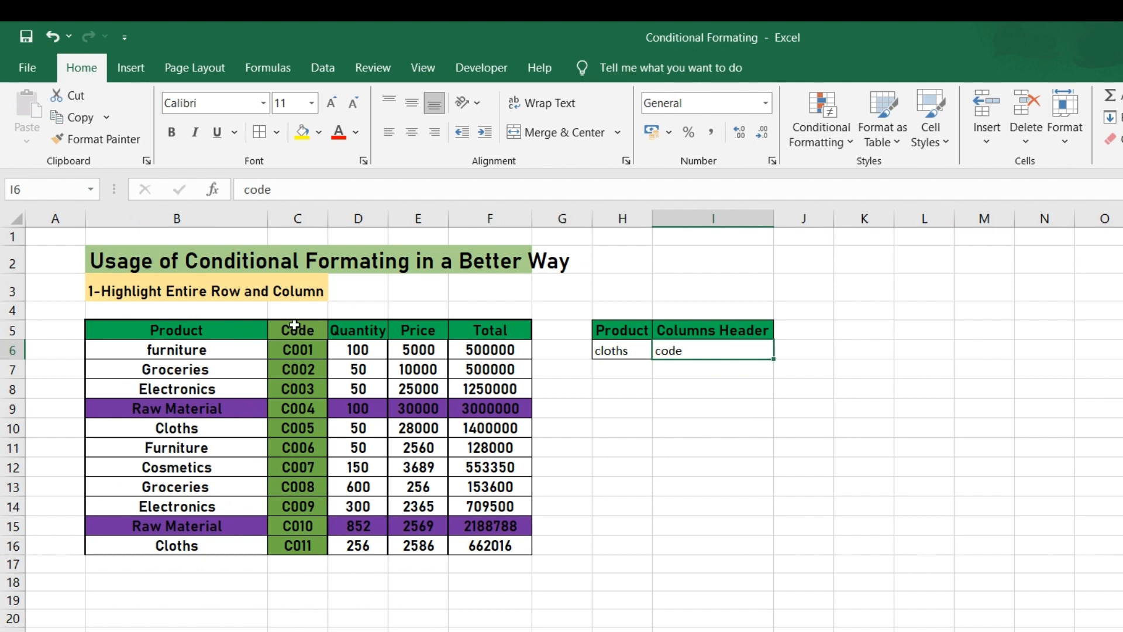
click(625, 330)
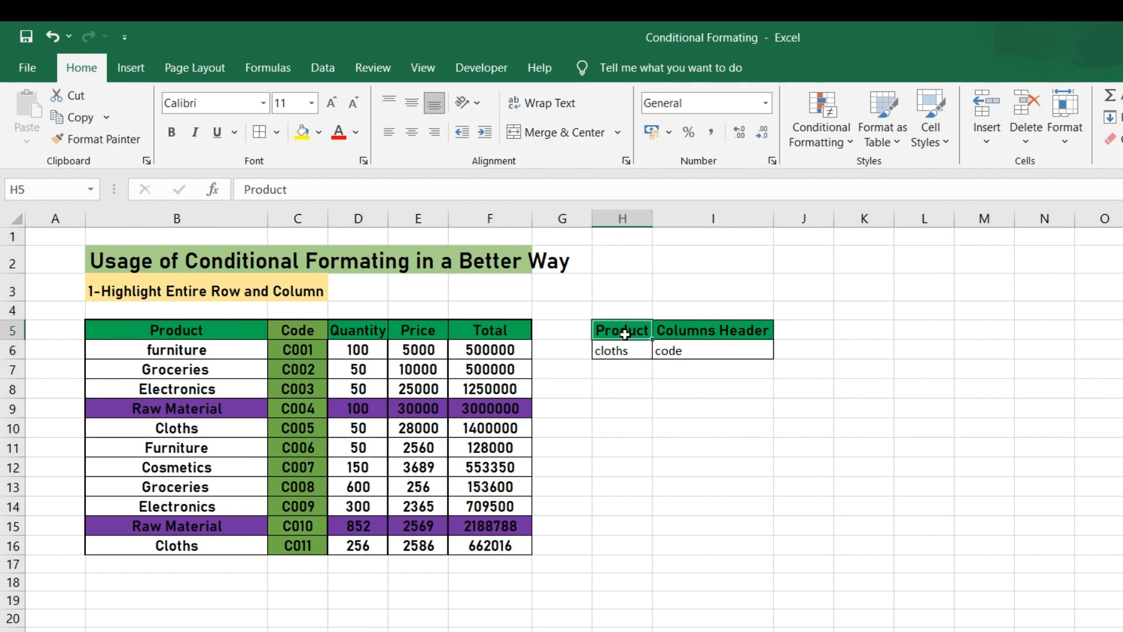
click(712, 329)
click(608, 351)
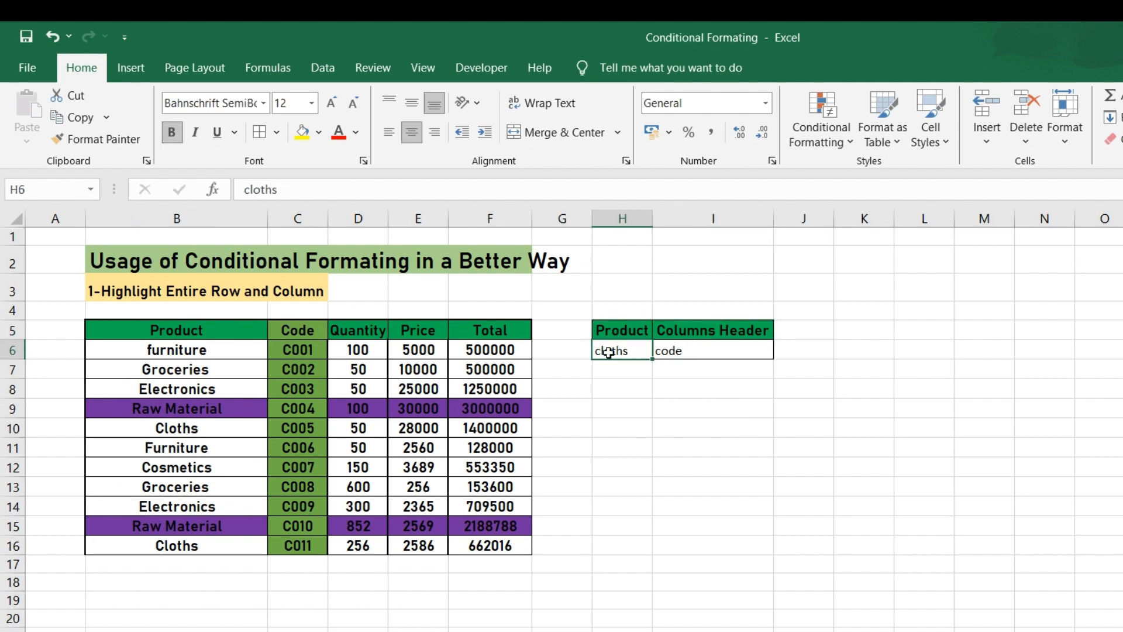
click(640, 329)
click(608, 351)
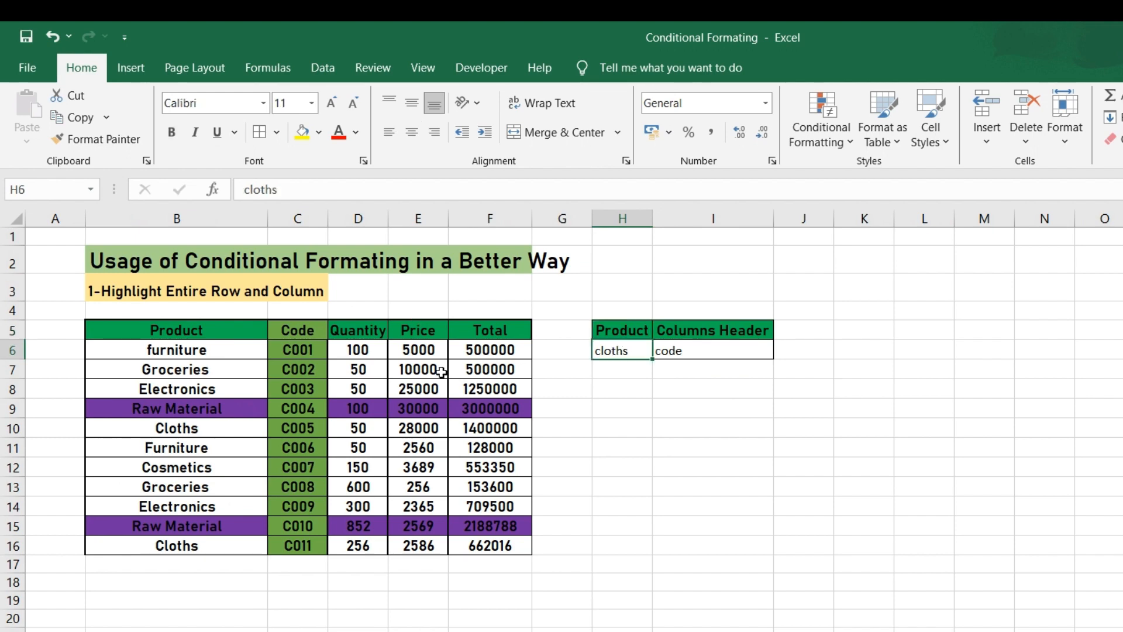
Step: Set the column header lookup in cell I6 of the Highlight Entire Row and Column sheet to total
click(685, 352)
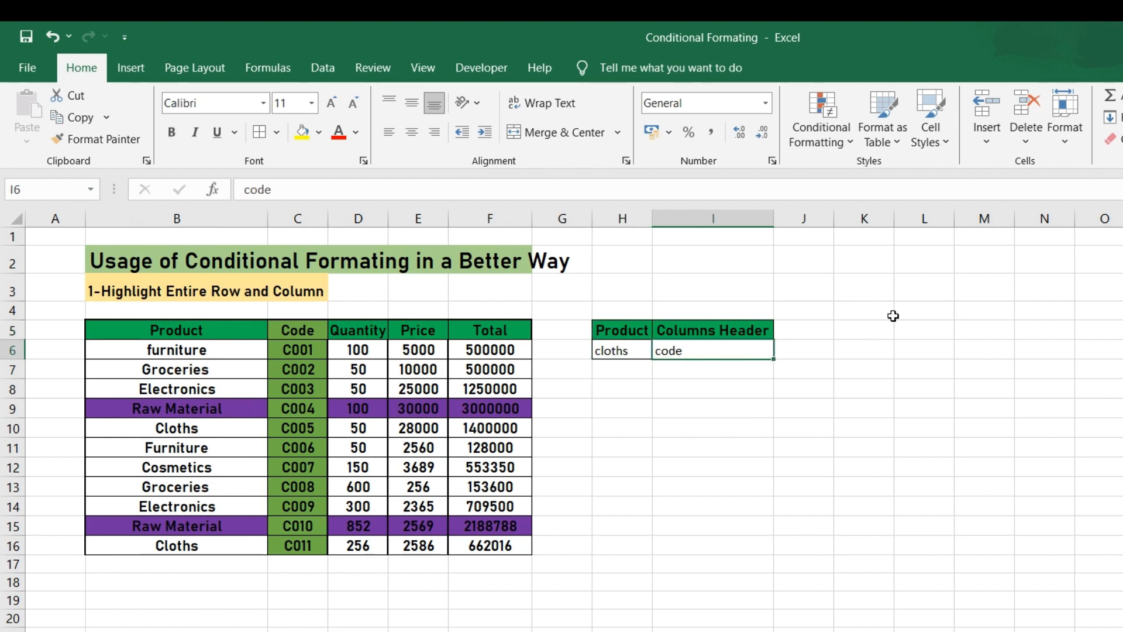
text(total)
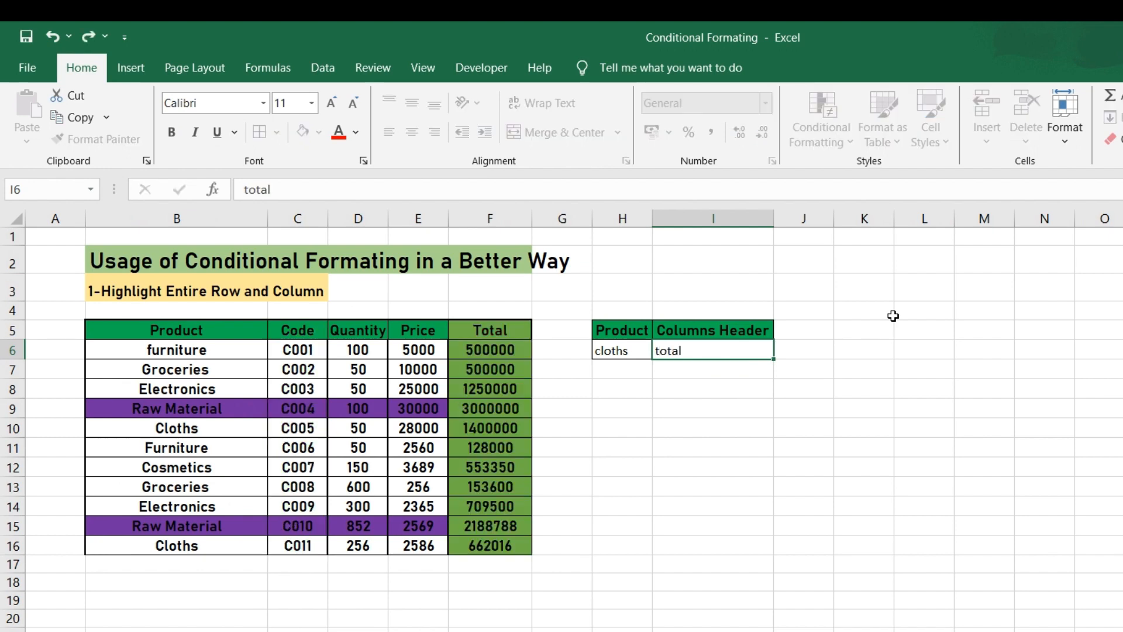
key(Return)
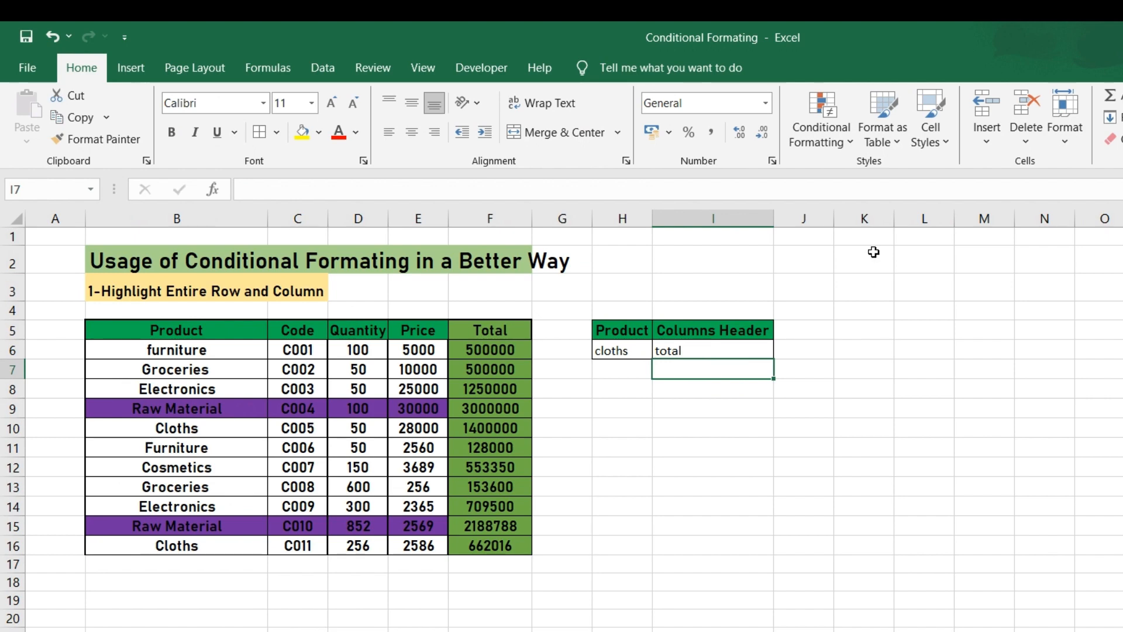
Step: Set the lookup product in cell H6 of the Highlight Entire Row and Column sheet to groceries, correcting the mistyped entry
click(624, 365)
click(628, 350)
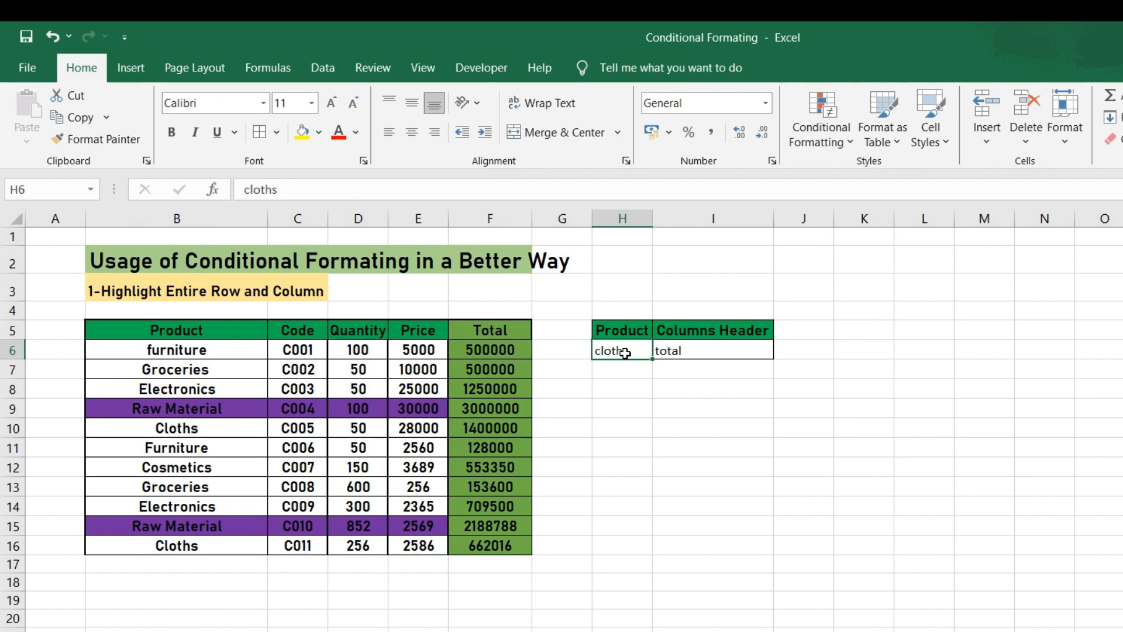
text(c)
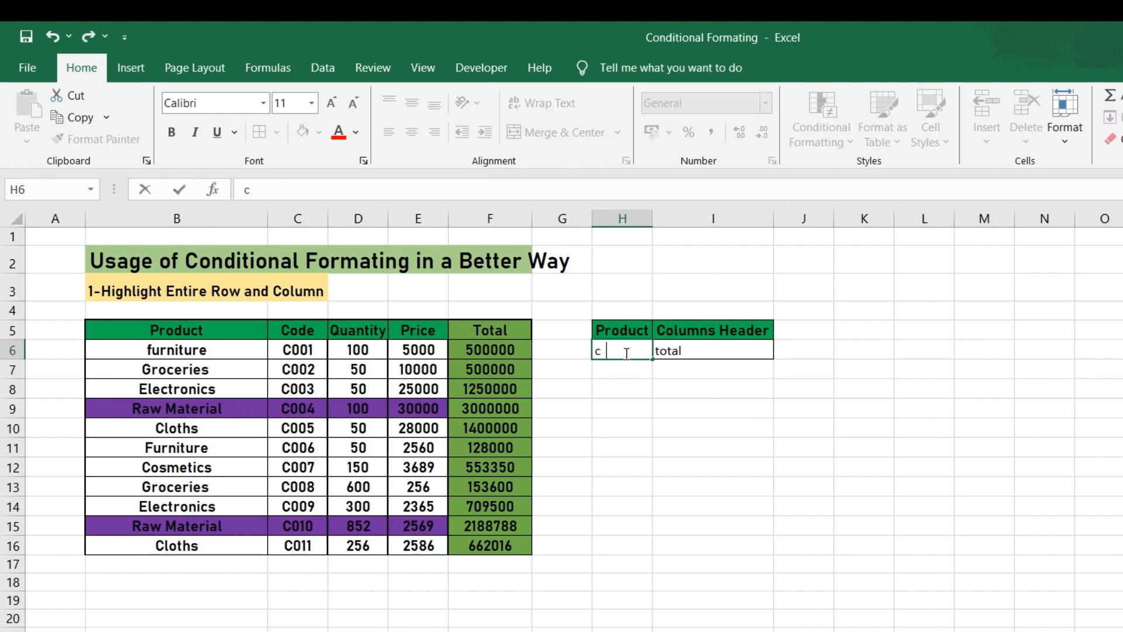
text(\groceries)
key(Return)
click(625, 353)
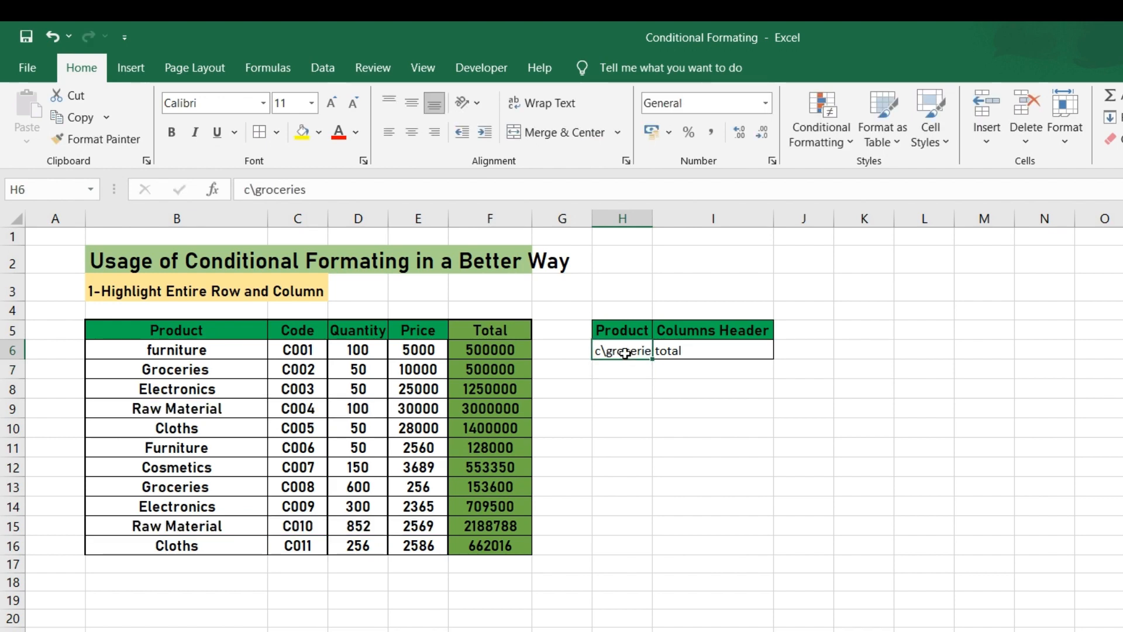
text(groceries)
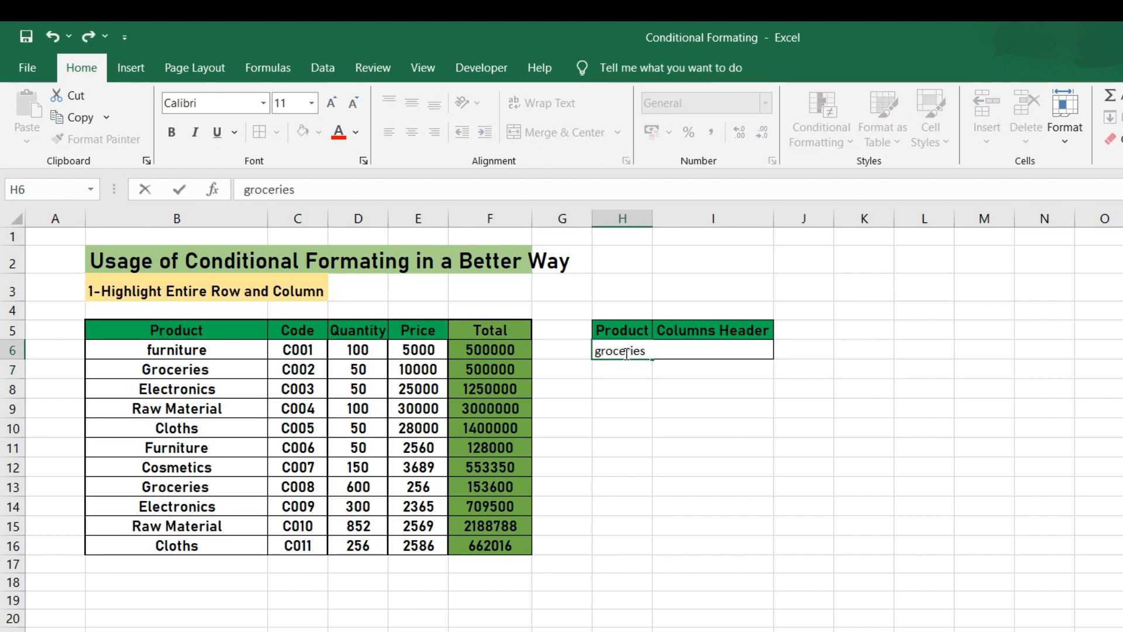
key(Return)
Step: Set the lookup product in cell H6 to raw material and select the lookup block H5:I6
click(627, 345)
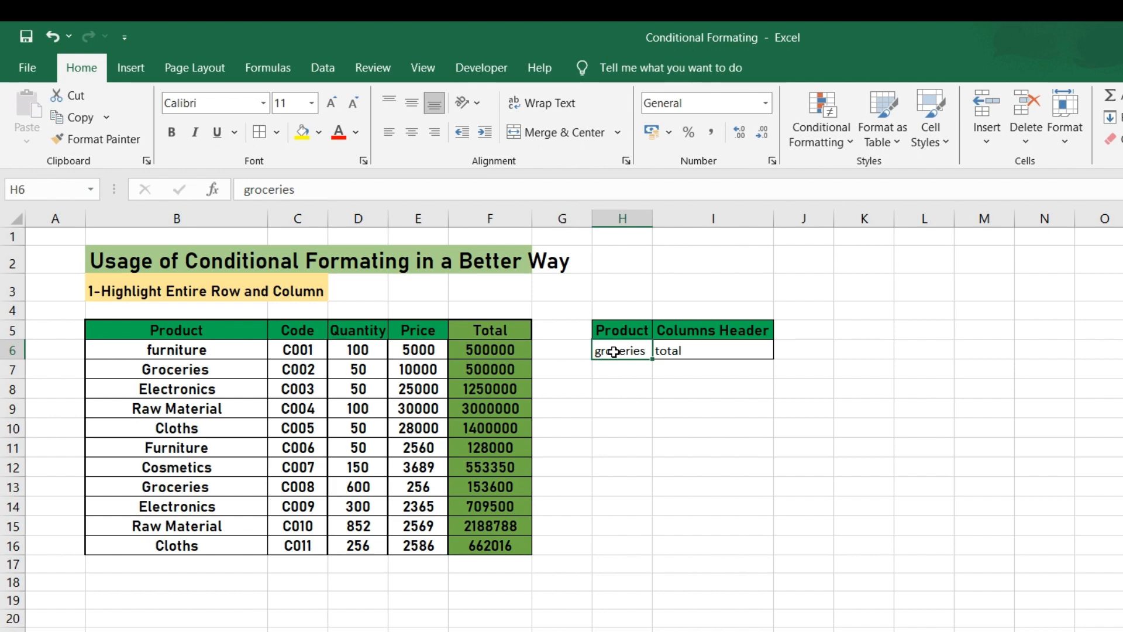
text(raw m)
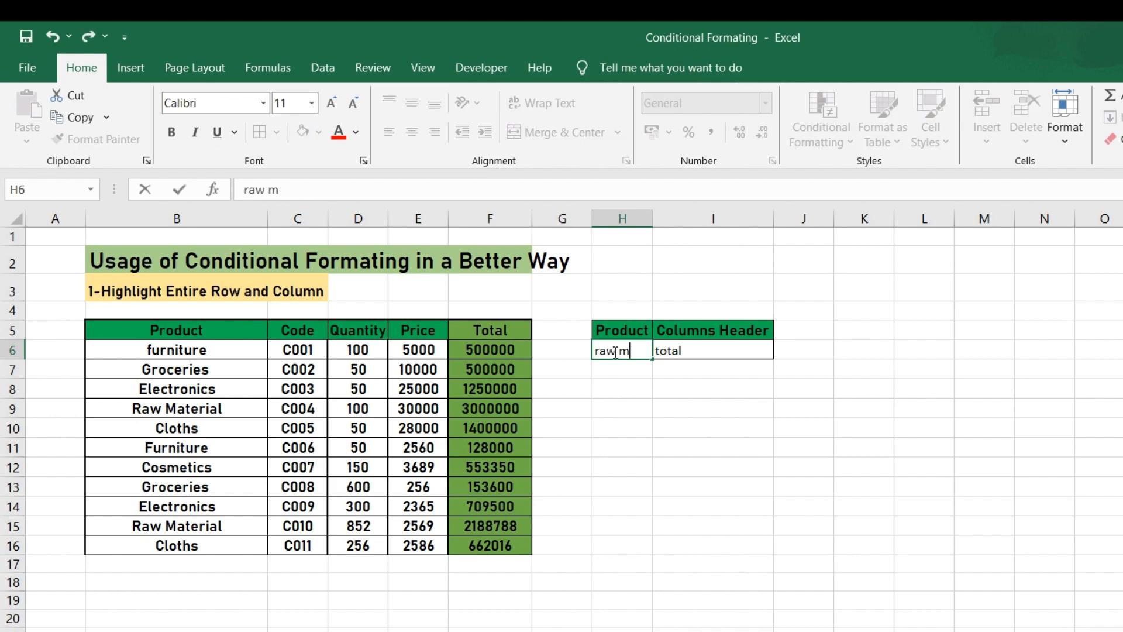
text(aterial)
key(Return)
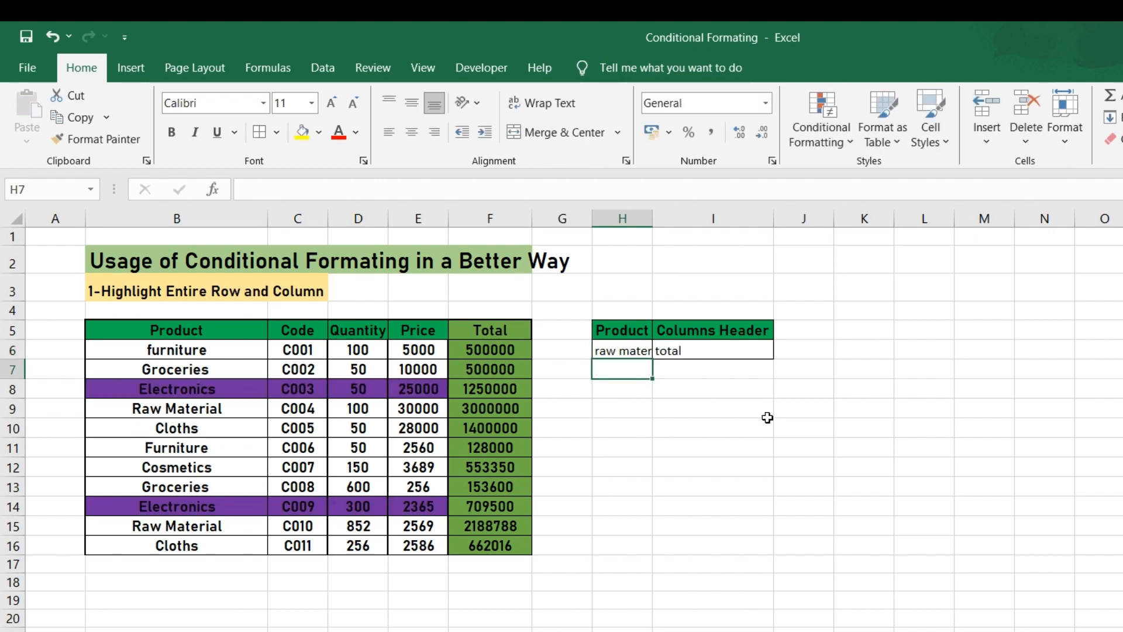
click(680, 351)
click(637, 310)
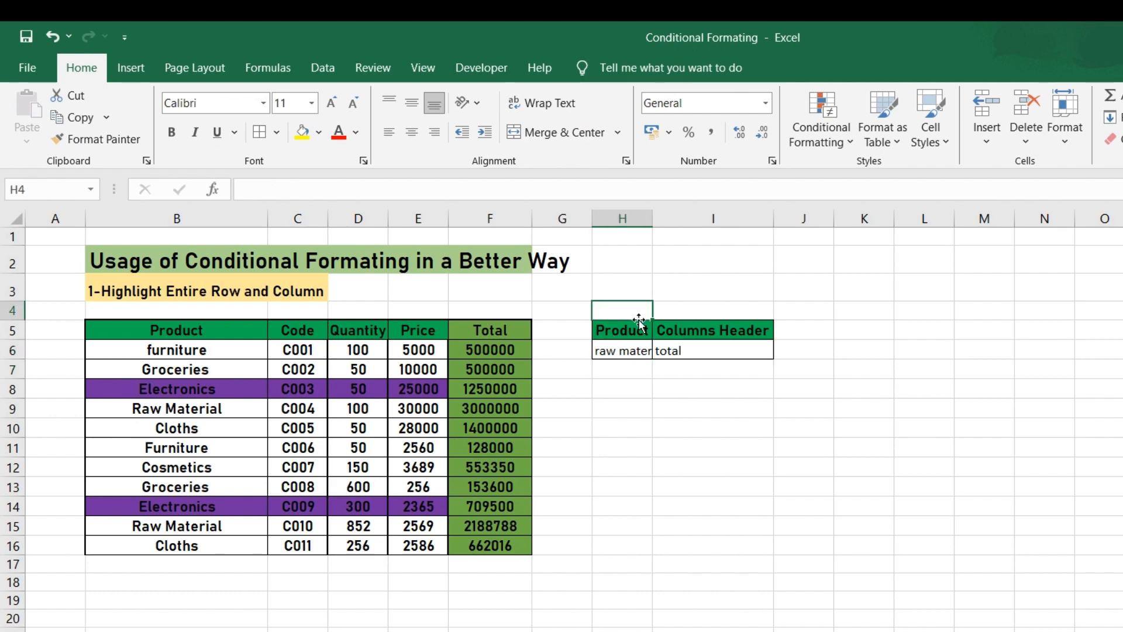
drag(638, 339, 738, 357)
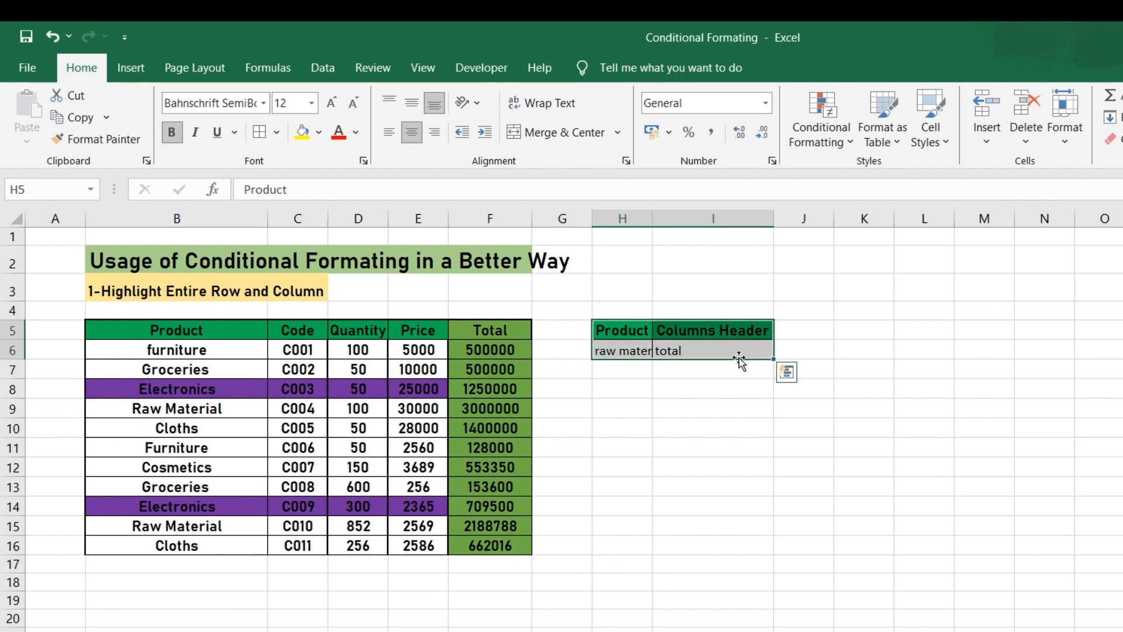